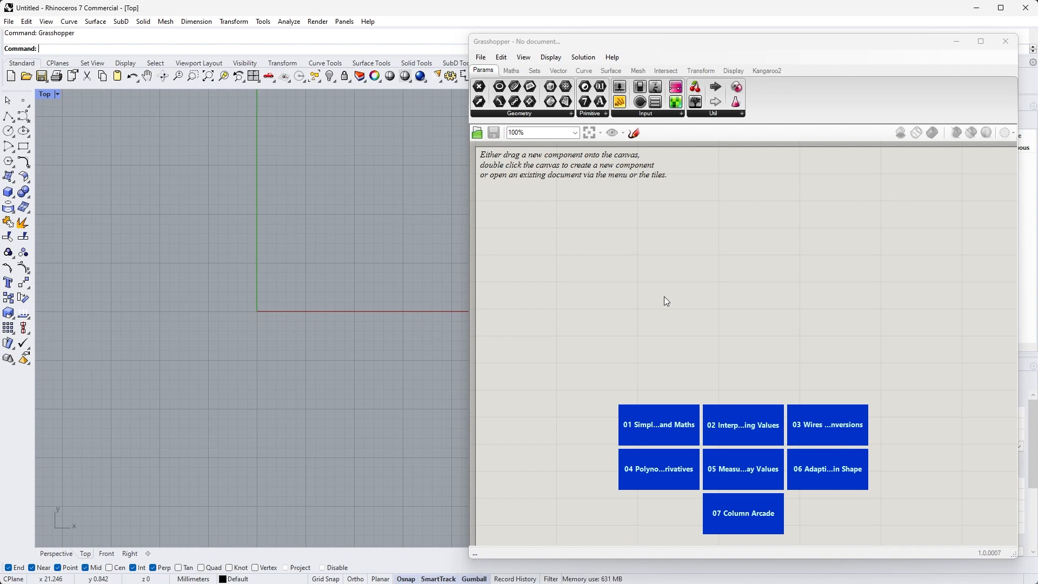
Step: Collapse the Grasshopper window to its title bar and restore it to full size
click(663, 297)
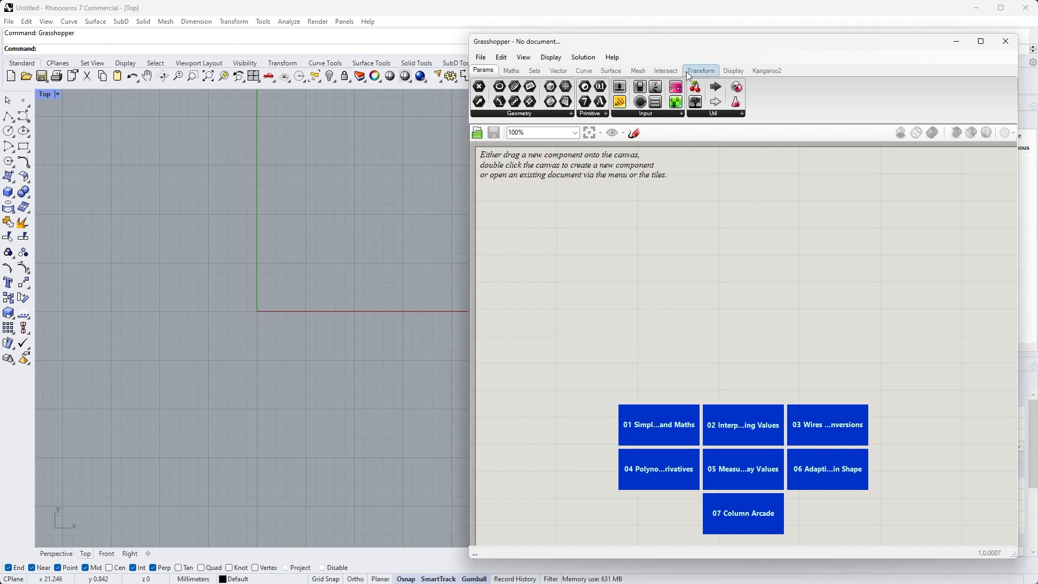
double_click(680, 45)
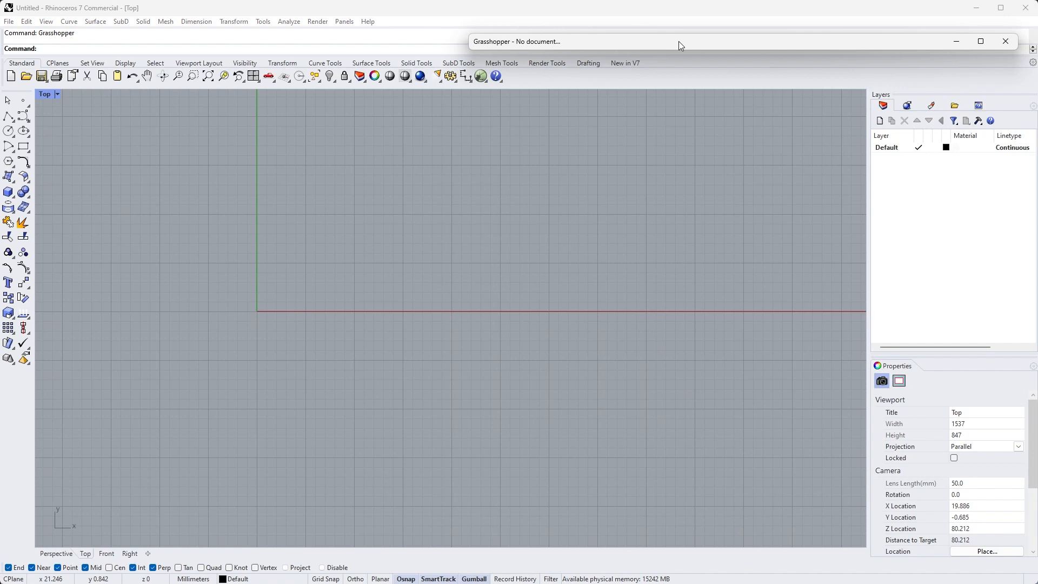
double_click(679, 41)
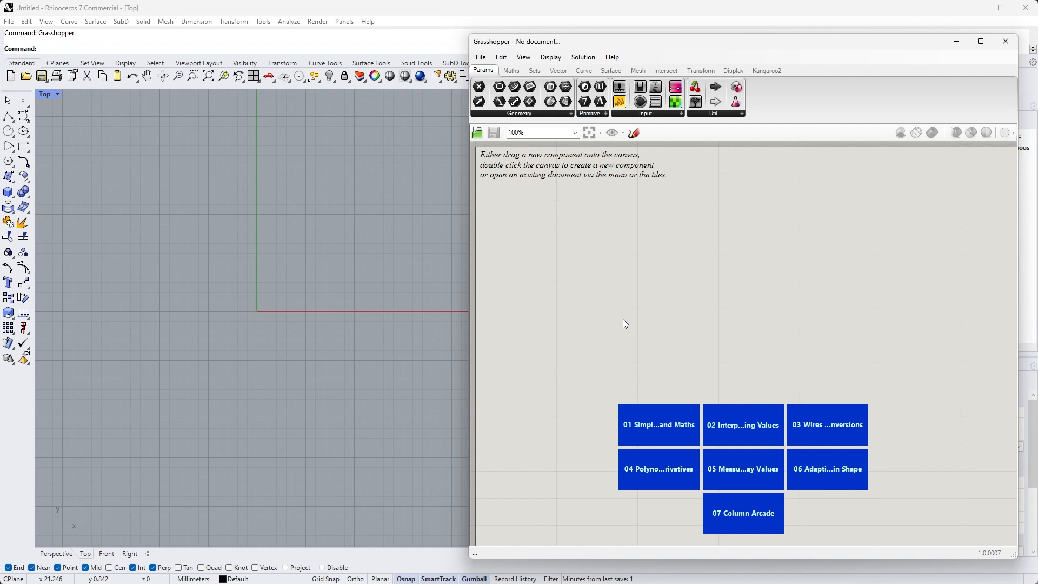
mouse_move(332, 244)
right_down()
mouse_move(290, 278)
mouse_move(351, 229)
mouse_move(273, 238)
mouse_move(306, 259)
mouse_move(322, 255)
right_up()
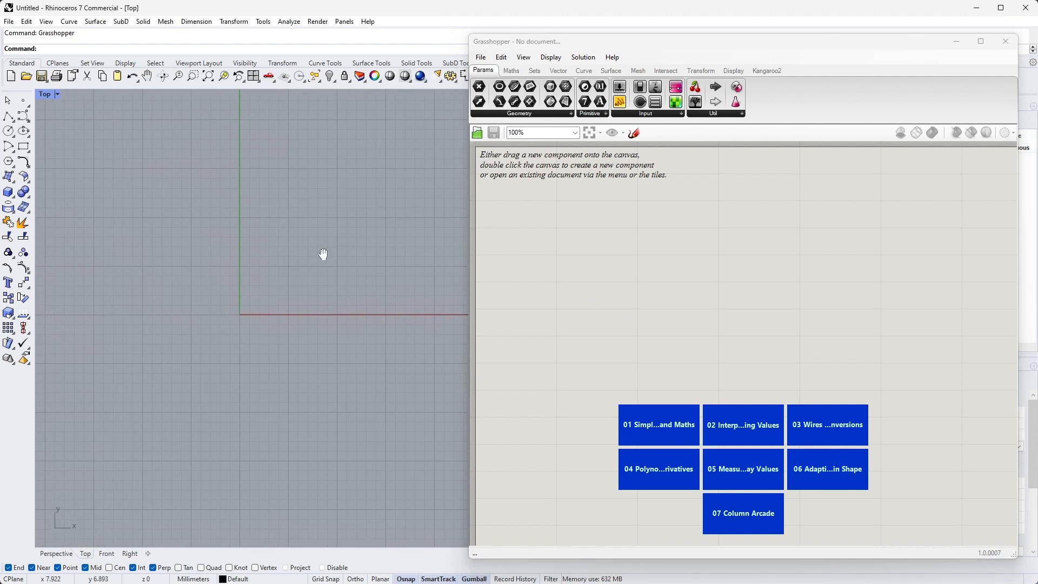
mouse_move(755, 269)
right_down()
mouse_move(704, 287)
mouse_move(792, 280)
mouse_move(756, 268)
right_up()
right_drag(294, 271, 278, 257)
scroll(690, 287, down, 5)
scroll(689, 287, up, 5)
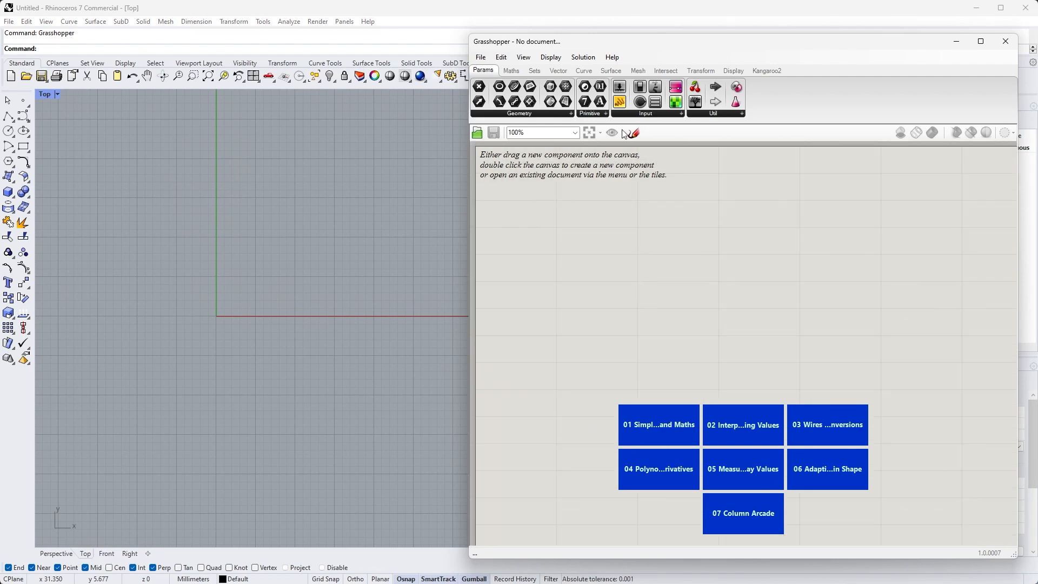
Step: Browse the component categories Params, Maths, Sets, Vector, Curve, Surface, Mesh, Intersect and Transform to see what each one offers
click(511, 71)
click(534, 71)
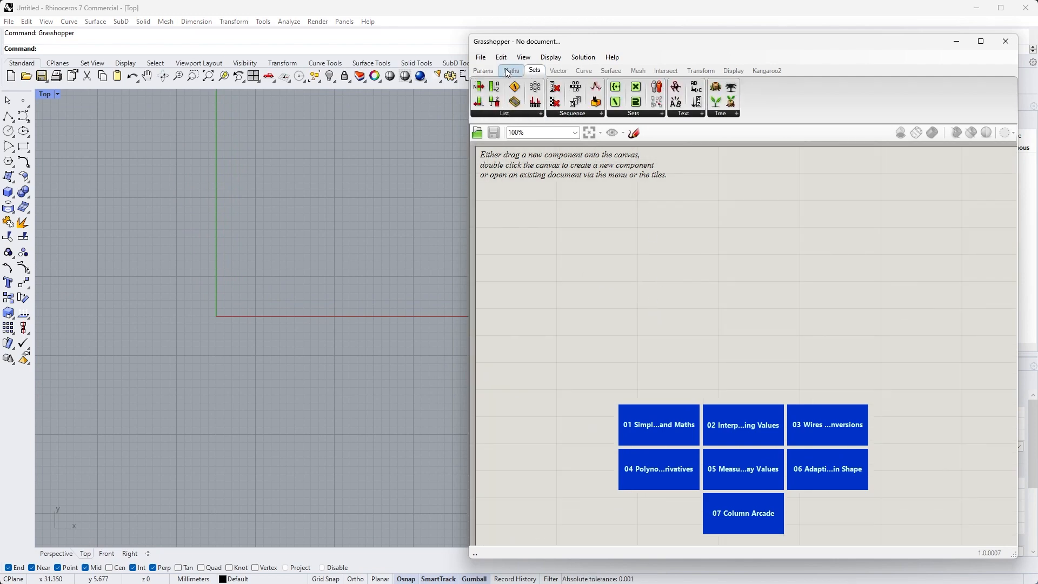
click(482, 70)
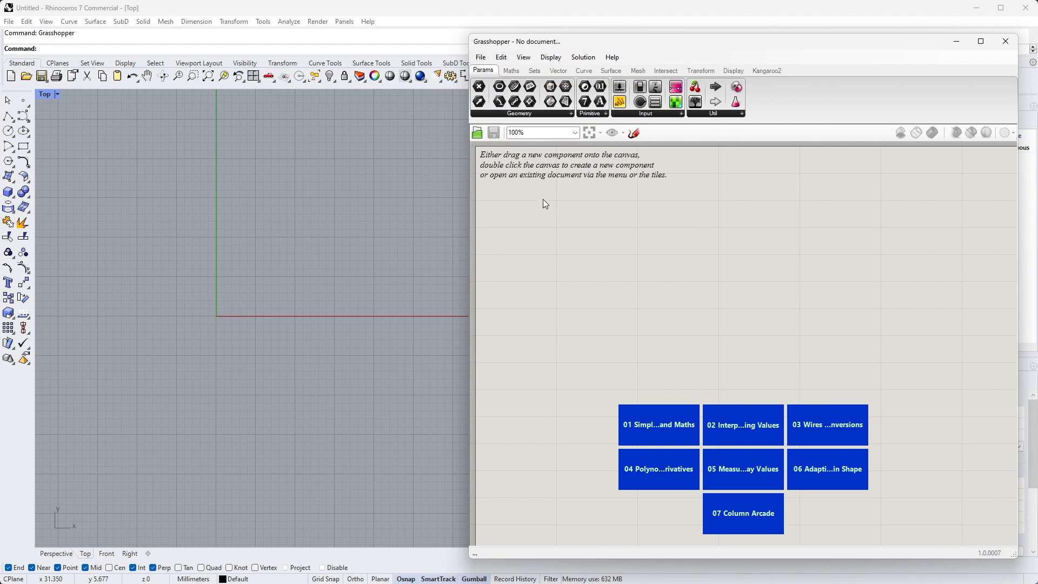
click(505, 70)
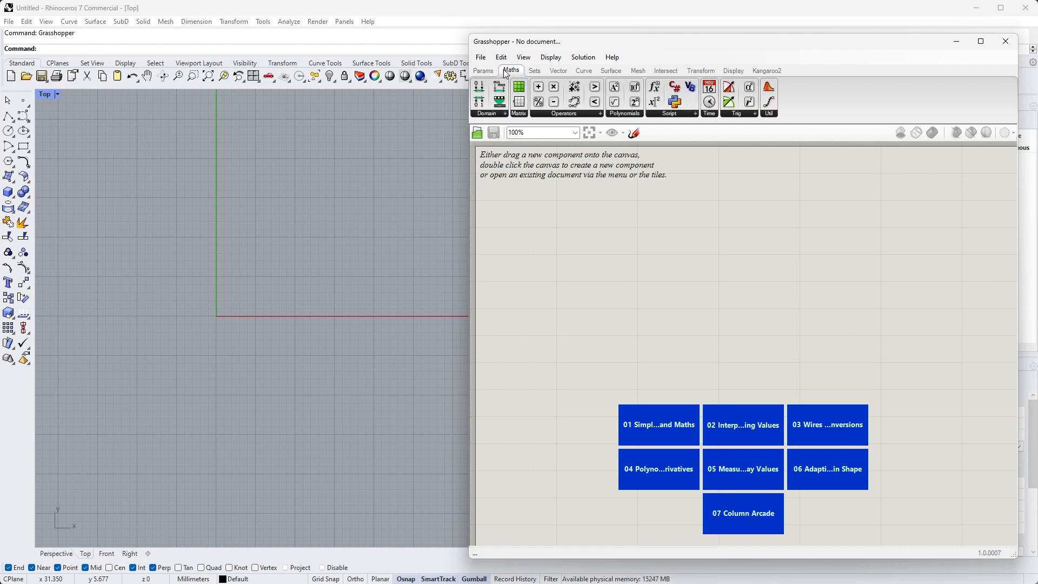
click(535, 72)
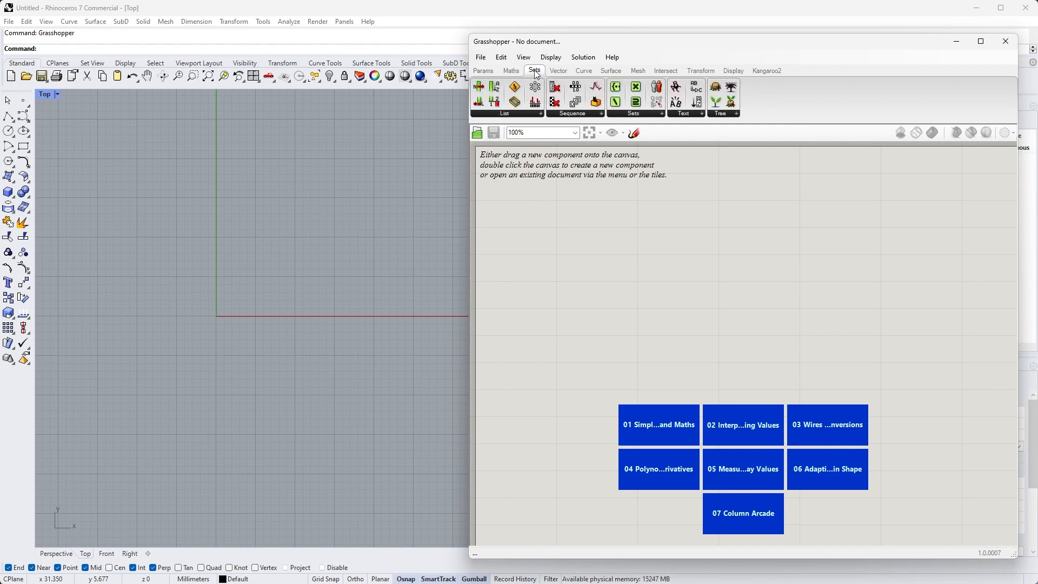
click(483, 72)
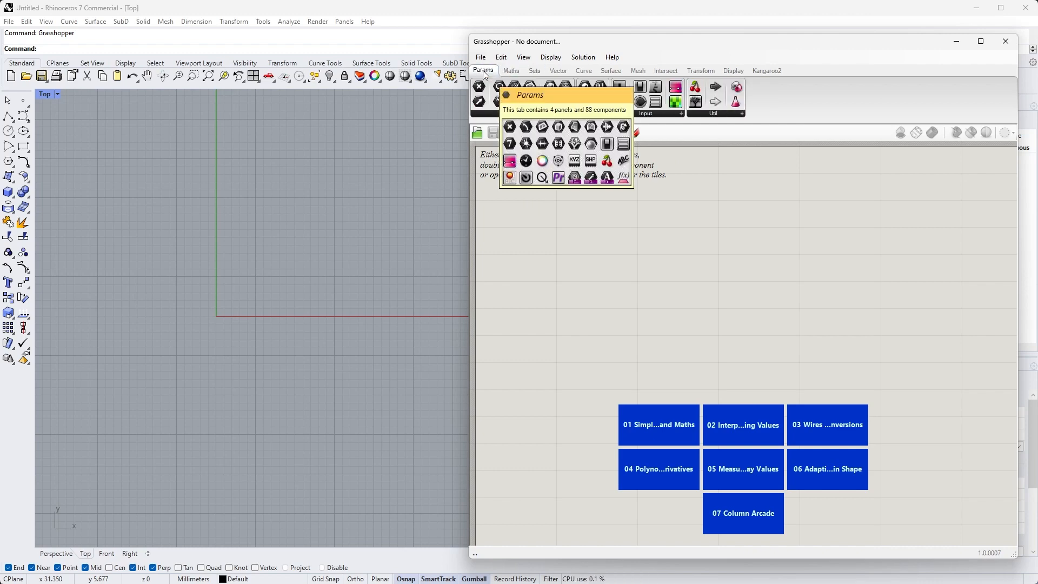
click(510, 72)
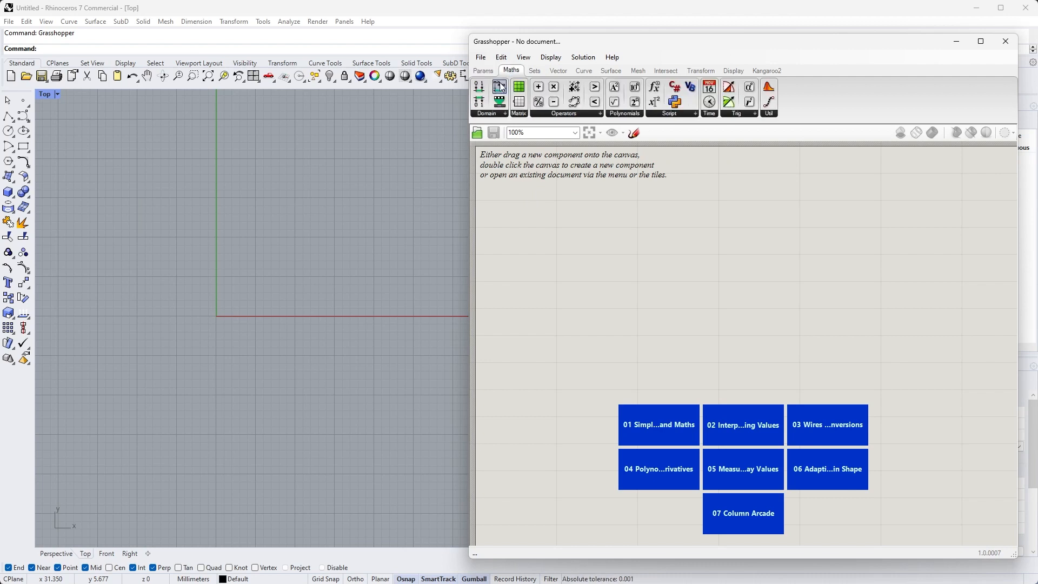
click(534, 72)
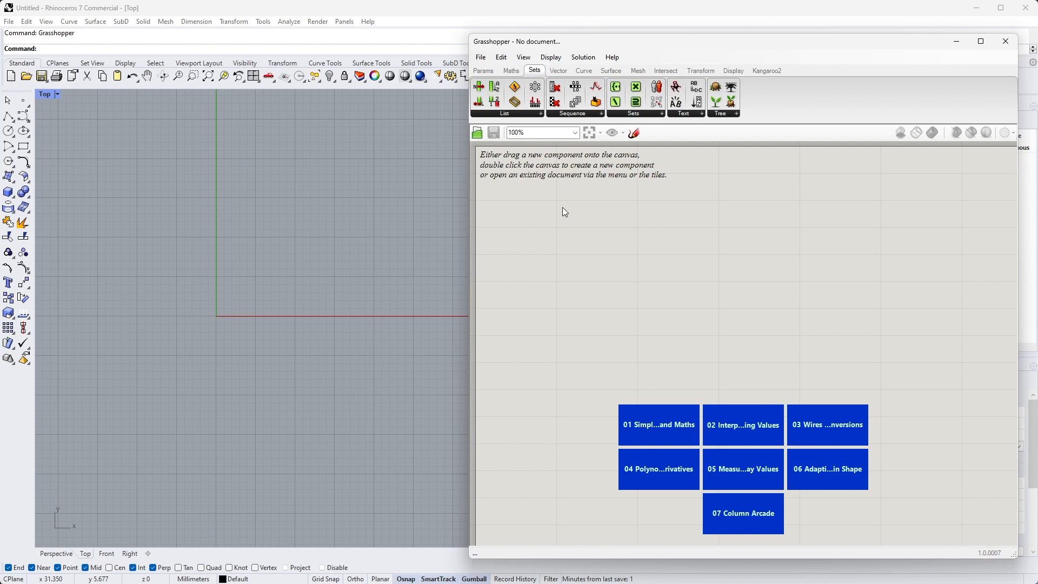
click(558, 71)
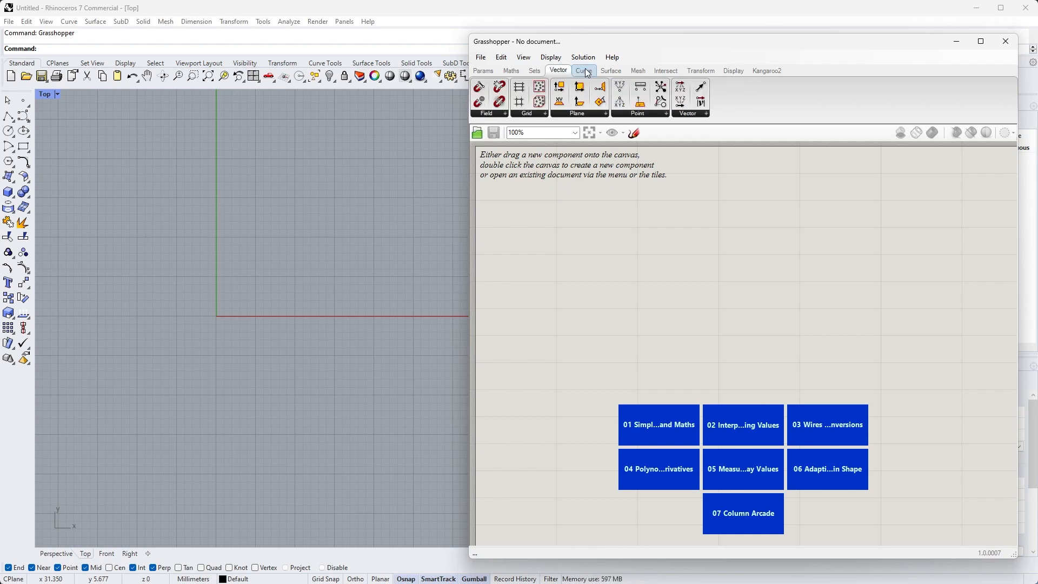
click(585, 70)
click(611, 73)
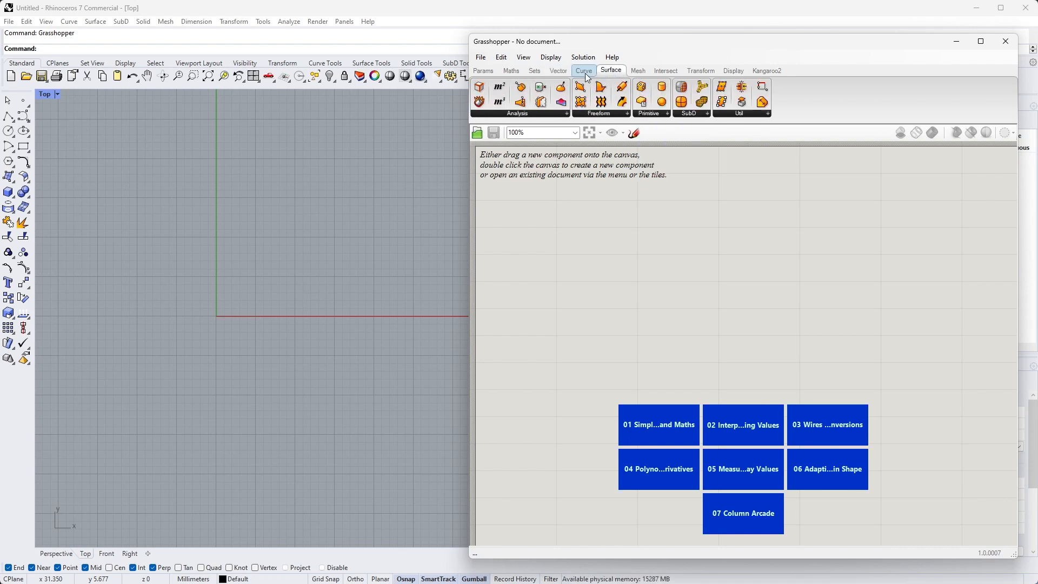
click(638, 71)
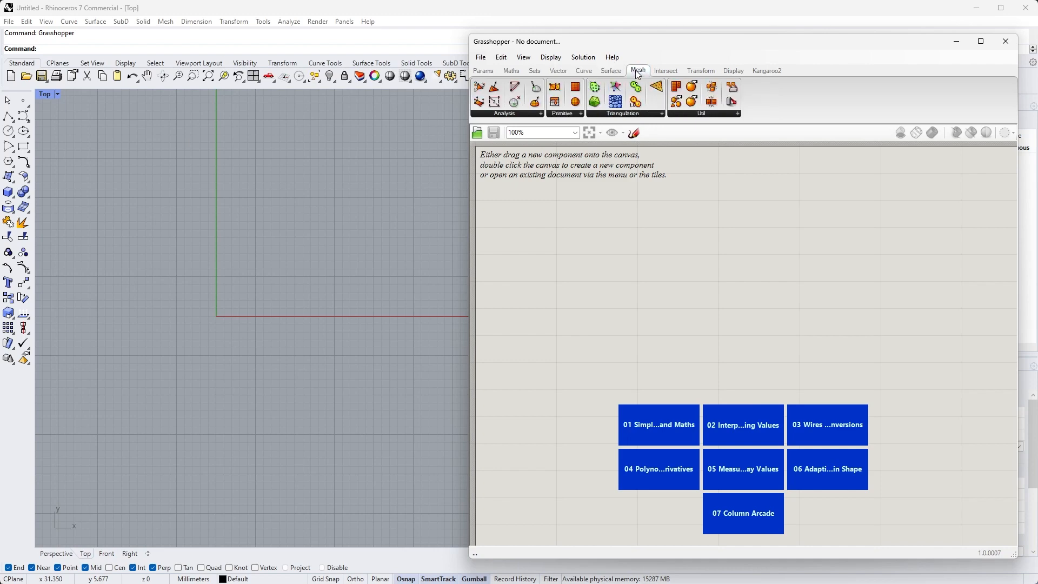
click(668, 68)
click(699, 72)
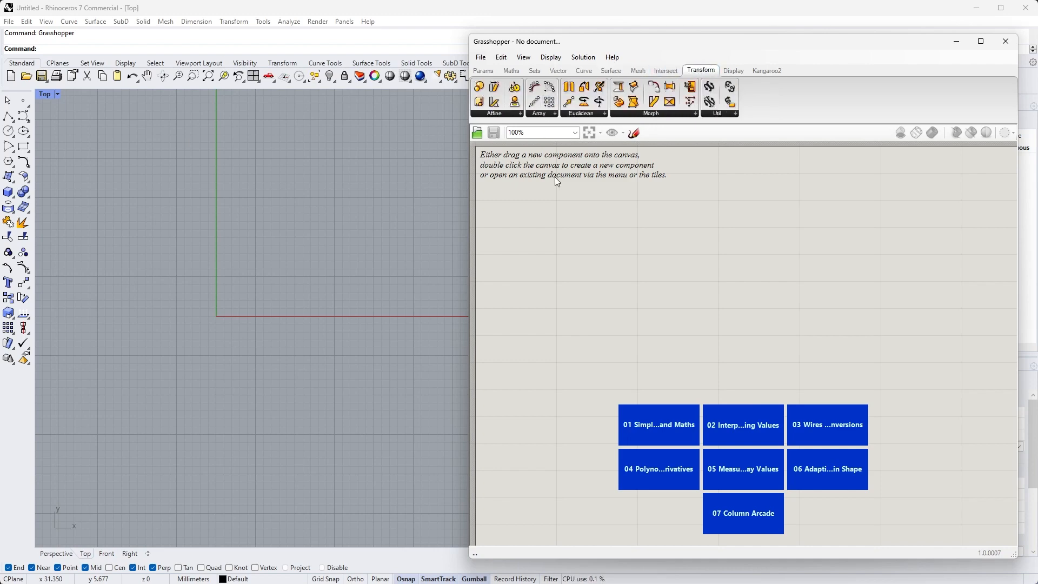
click(609, 72)
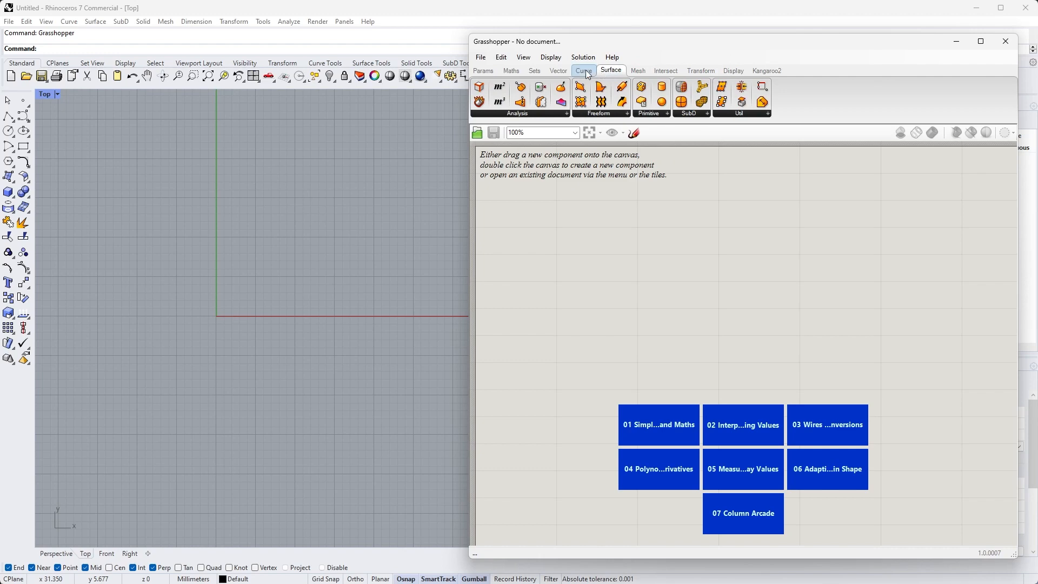
click(583, 71)
Step: Examine the full component lists of the Geometry, Primitive, Input and Util groups in the Params category
click(485, 71)
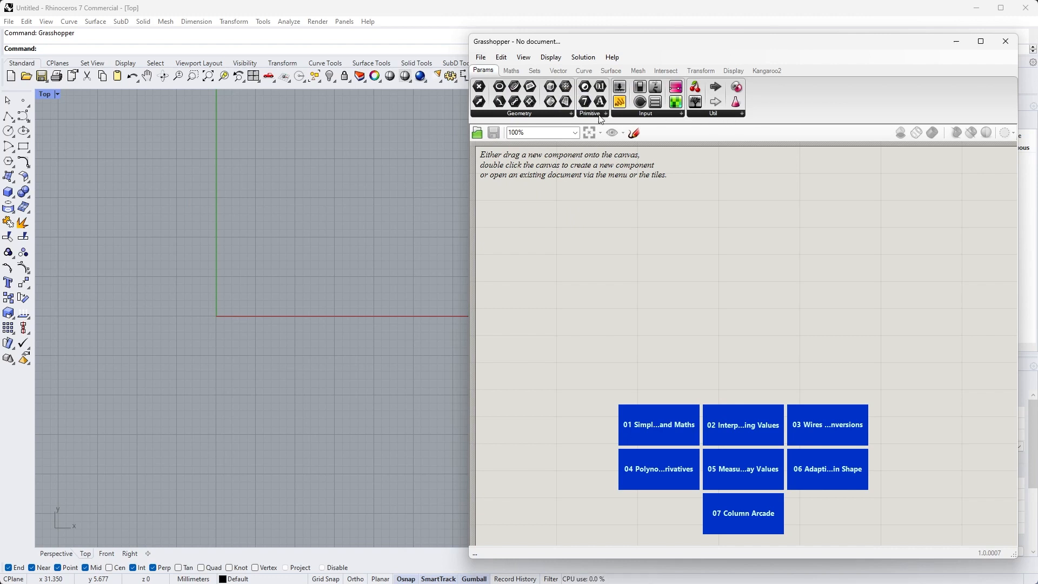
click(543, 115)
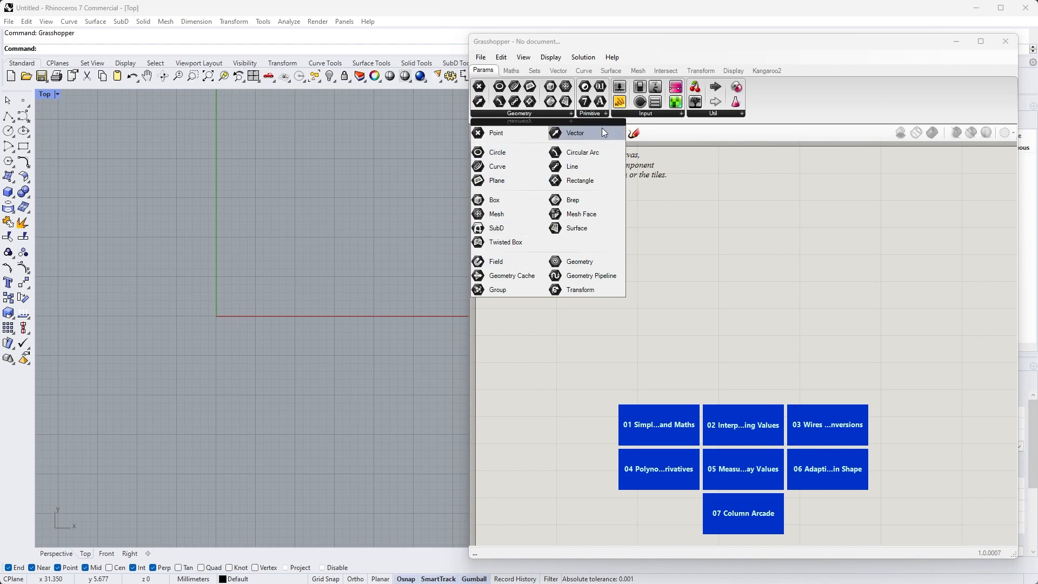
click(592, 115)
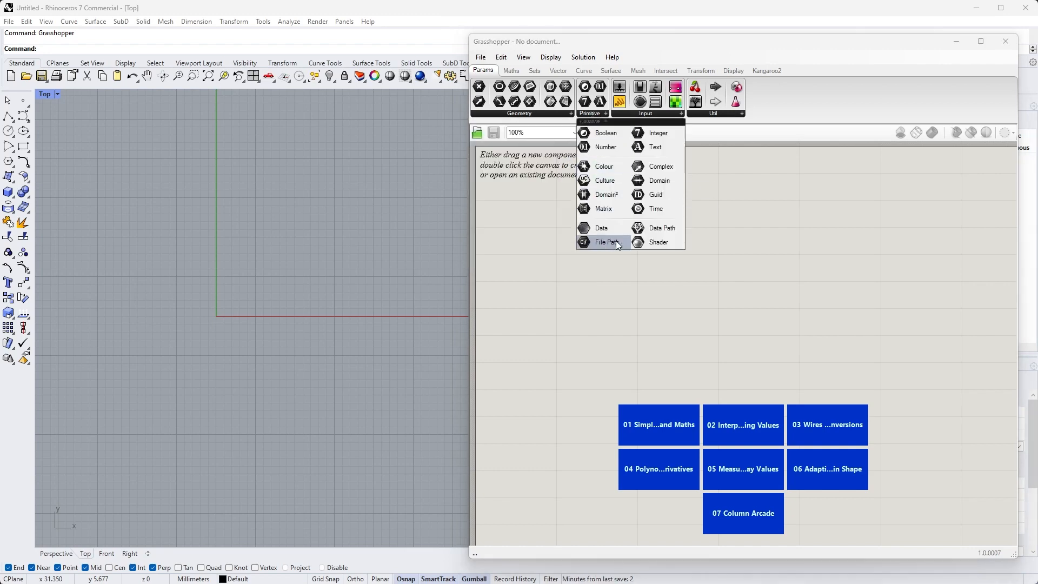
click(656, 113)
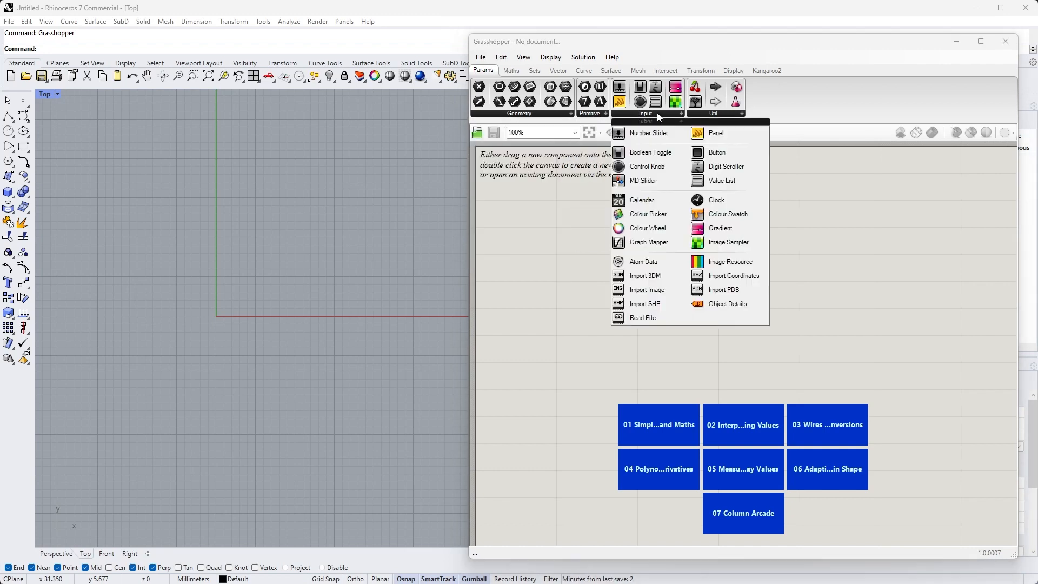
click(706, 112)
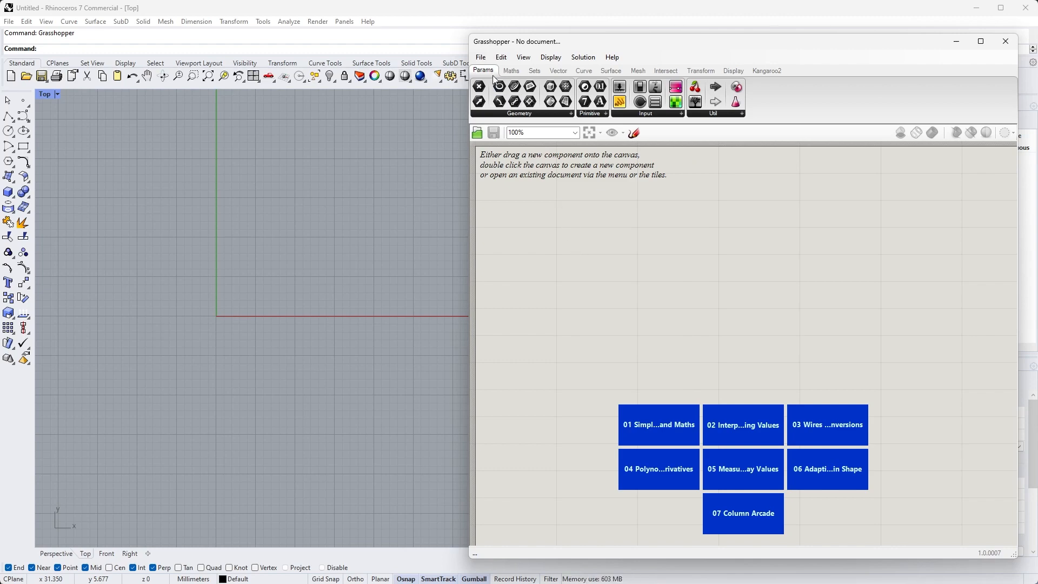
Step: Place a Point parameter from the Params Geometry group near the upper part of the empty canvas
click(546, 116)
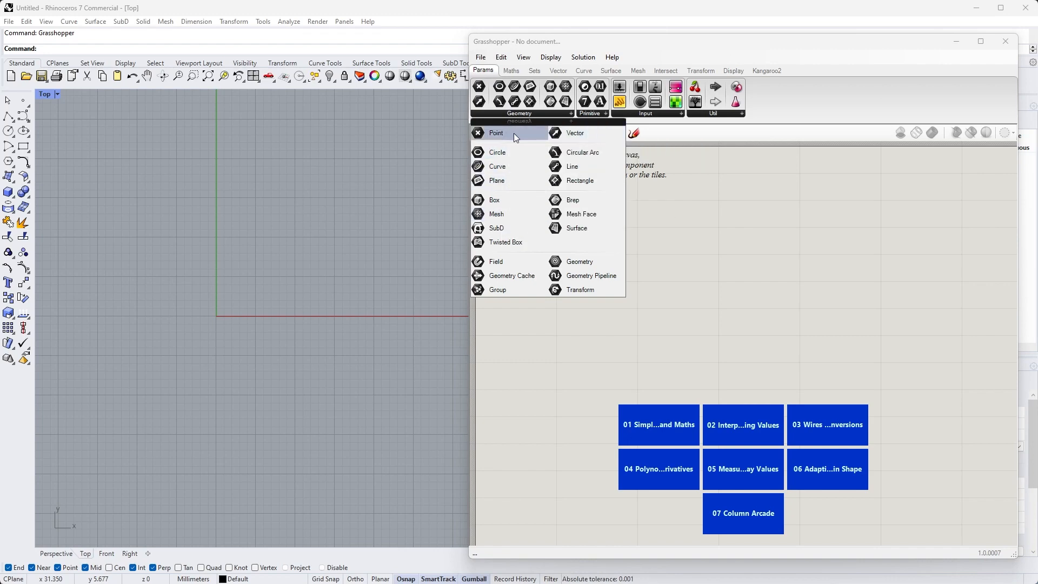
drag(514, 132, 555, 231)
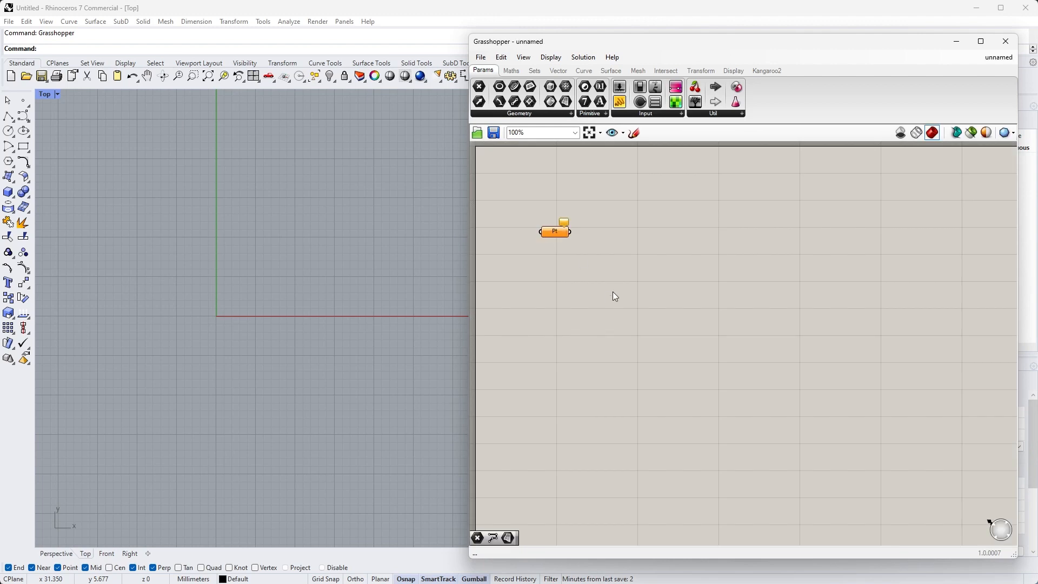
scroll(554, 248, up, 2)
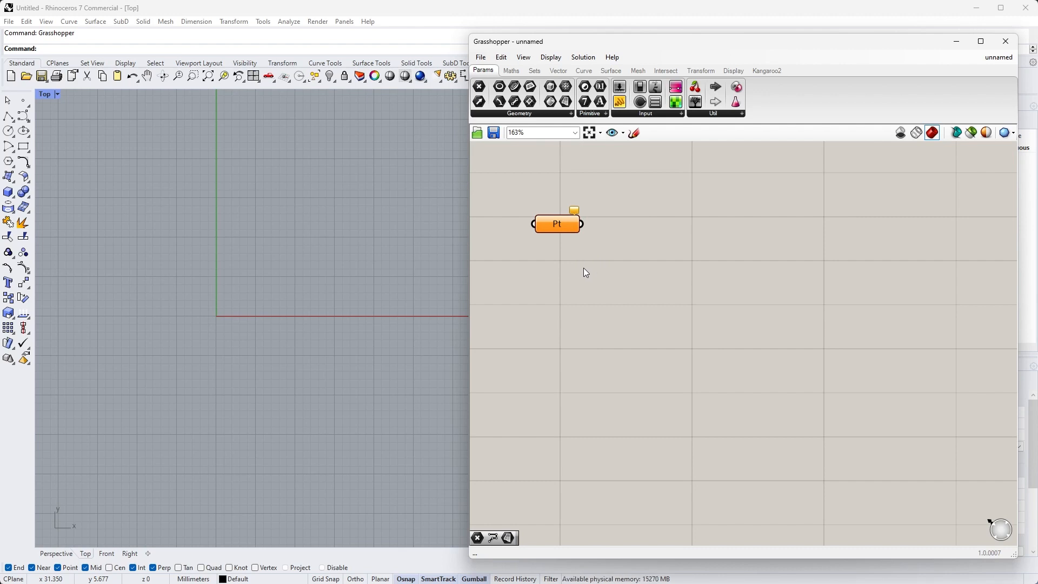
Step: Add a second Point parameter below the first by searching the canvas for "point"
double_click(559, 287)
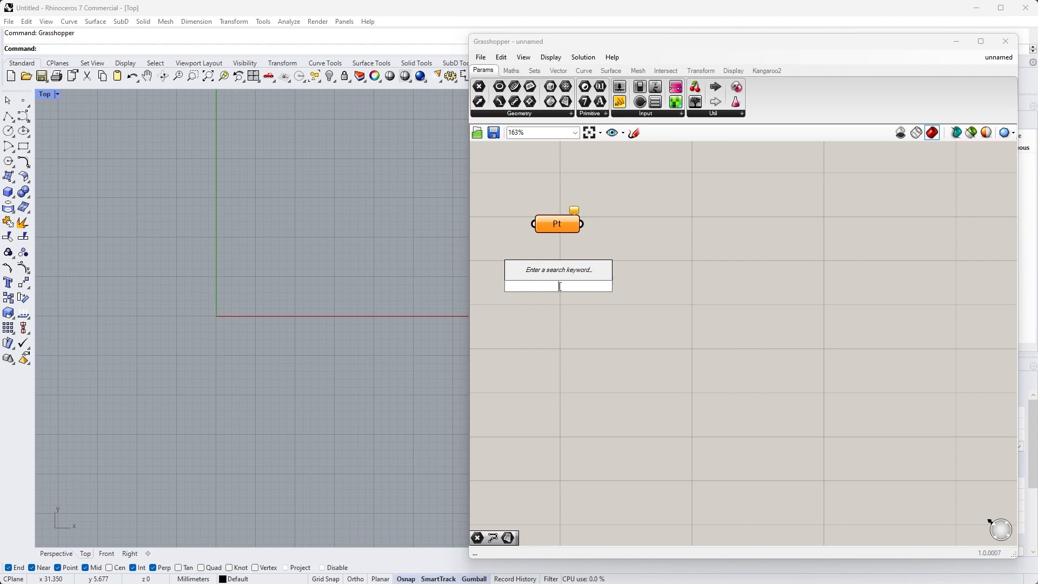
key(Escape)
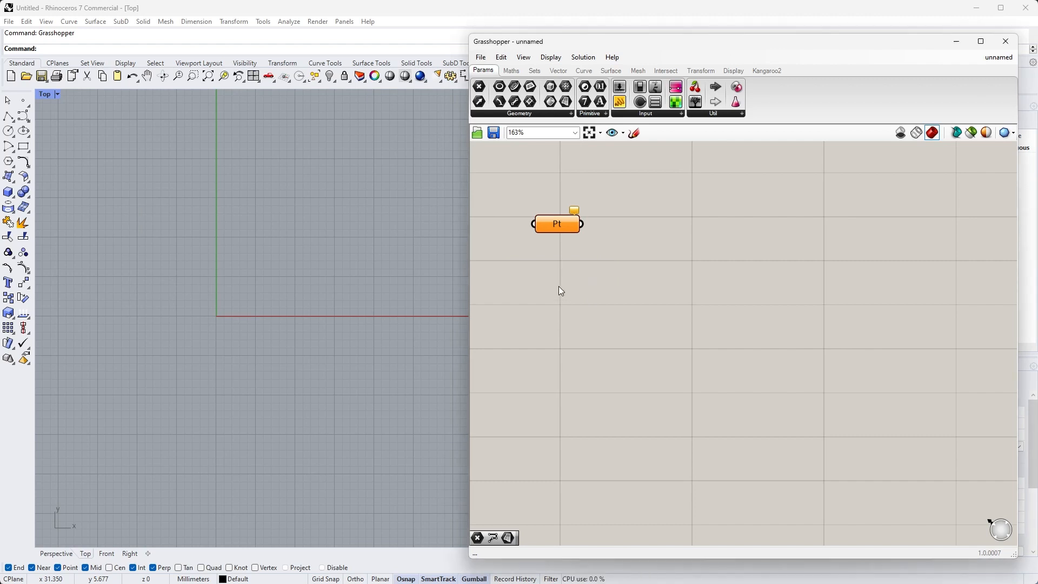
double_click(559, 287)
text(point)
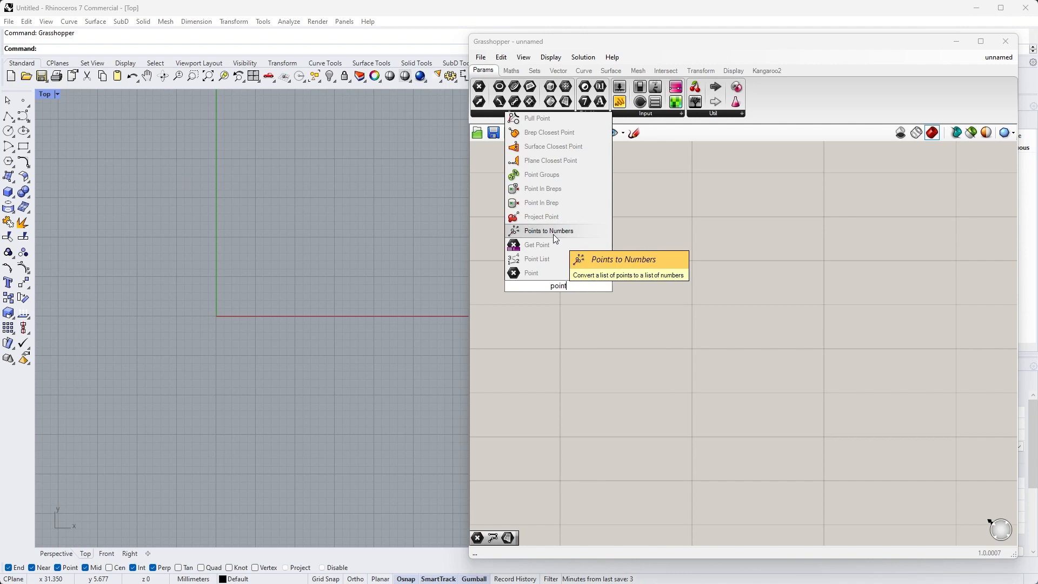
click(542, 274)
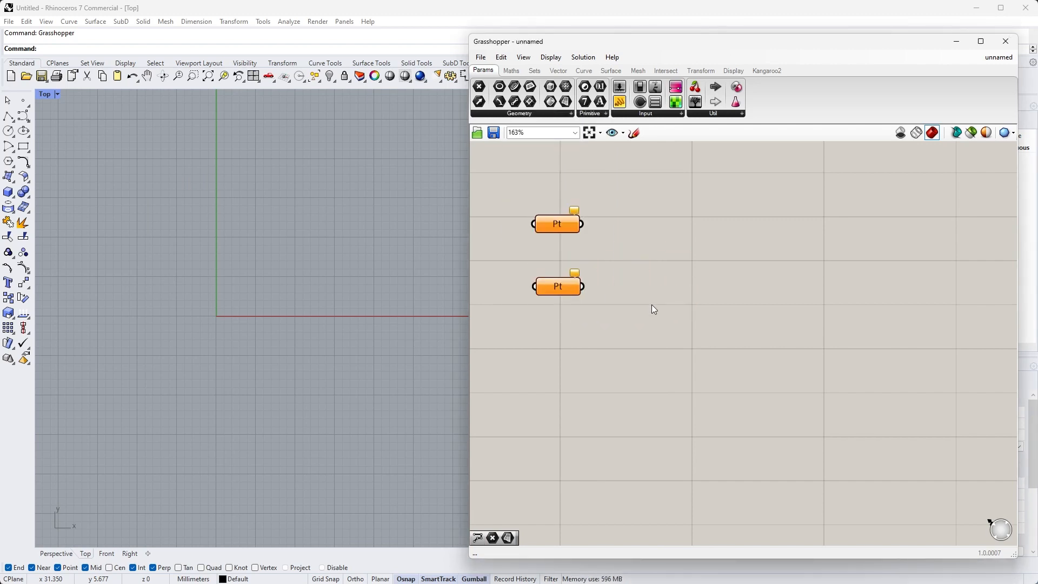
Step: Switch the component display to Draw Icons and return it to showing names
click(555, 58)
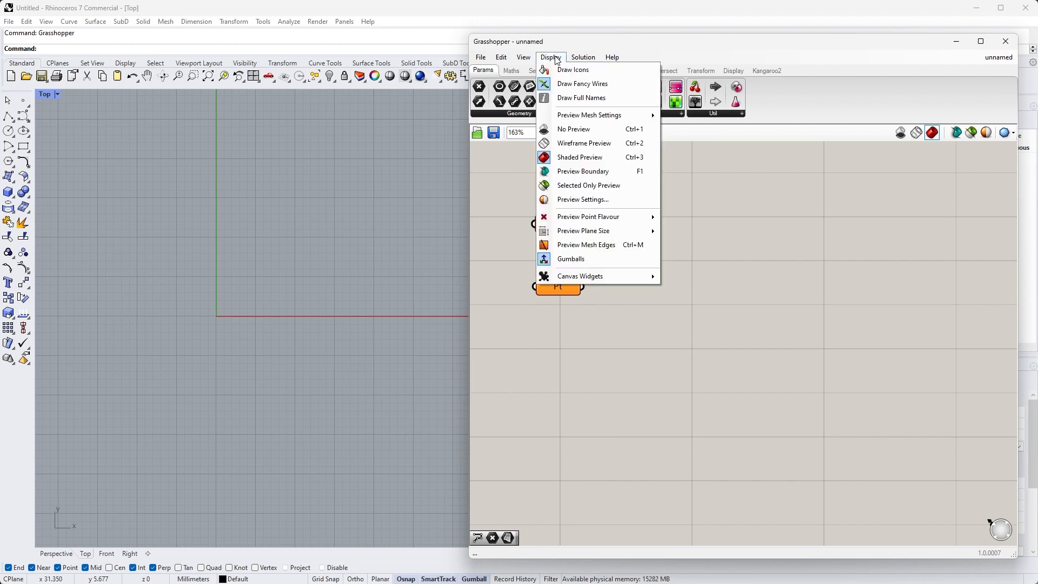
click(600, 70)
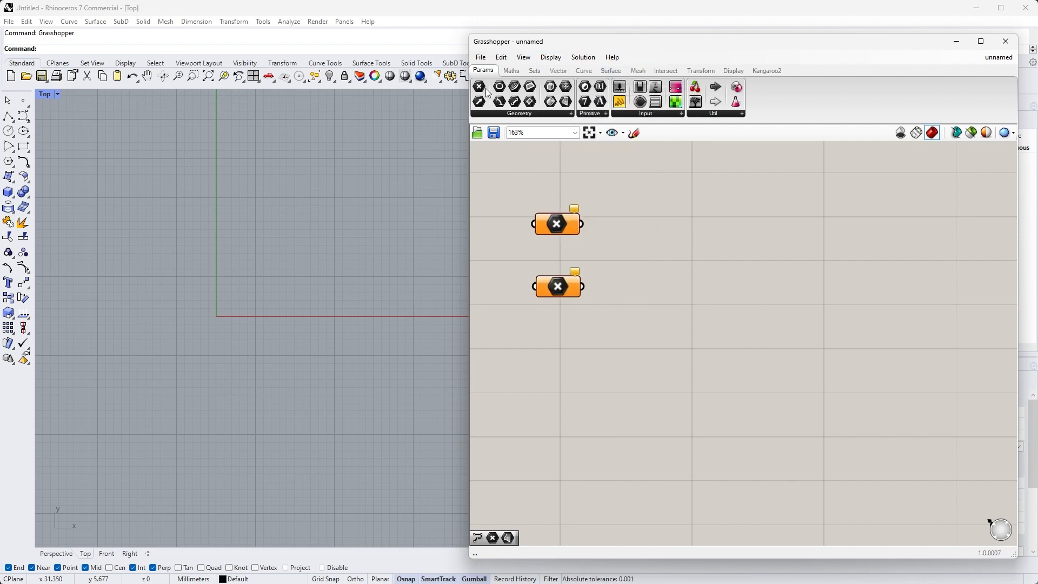
click(551, 58)
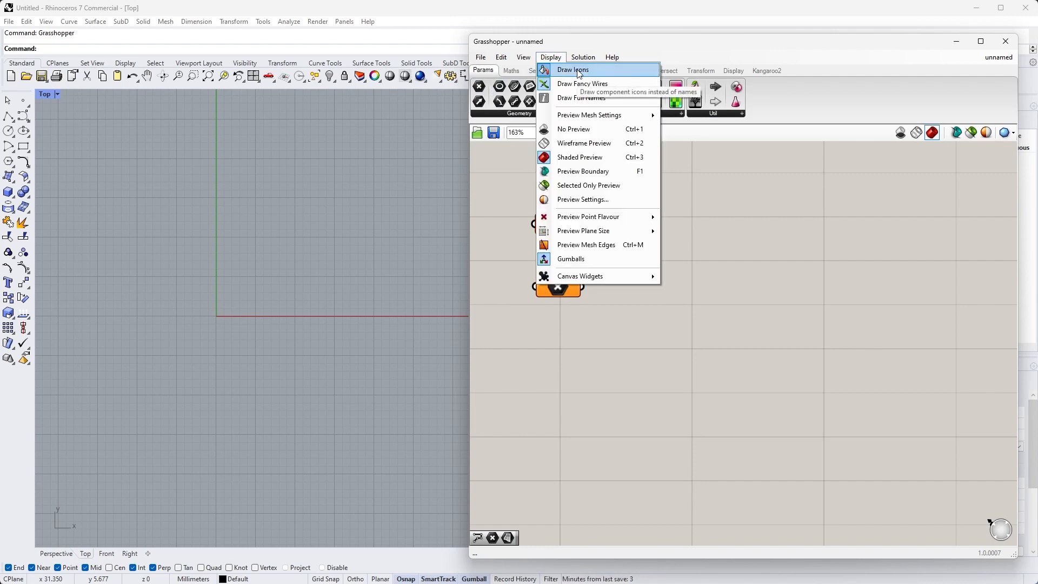
click(574, 69)
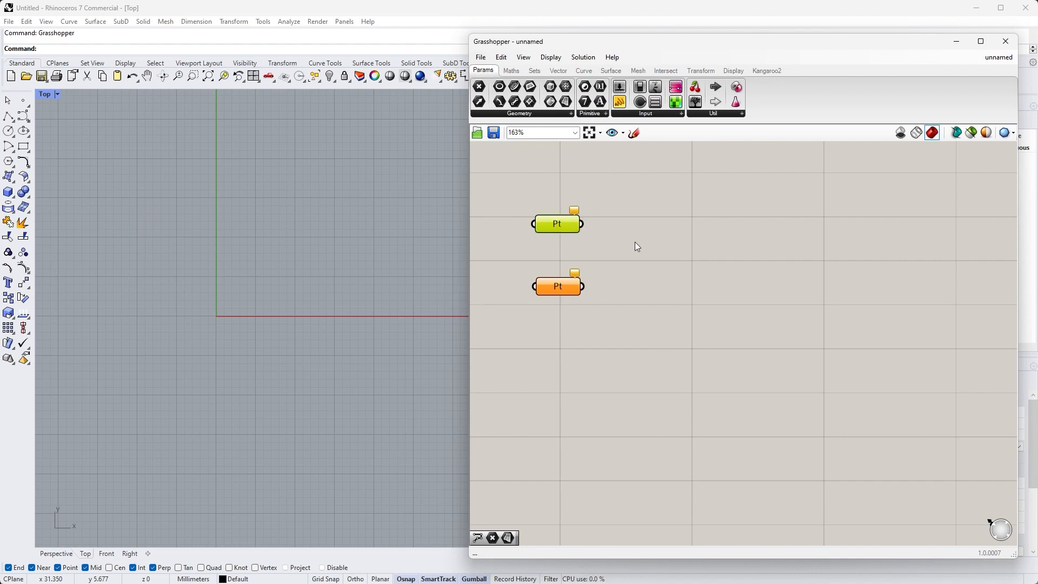
Step: Paste a copy of the upper Point parameter beside the two originals and shift the lower original slightly down
key(ctrl+v)
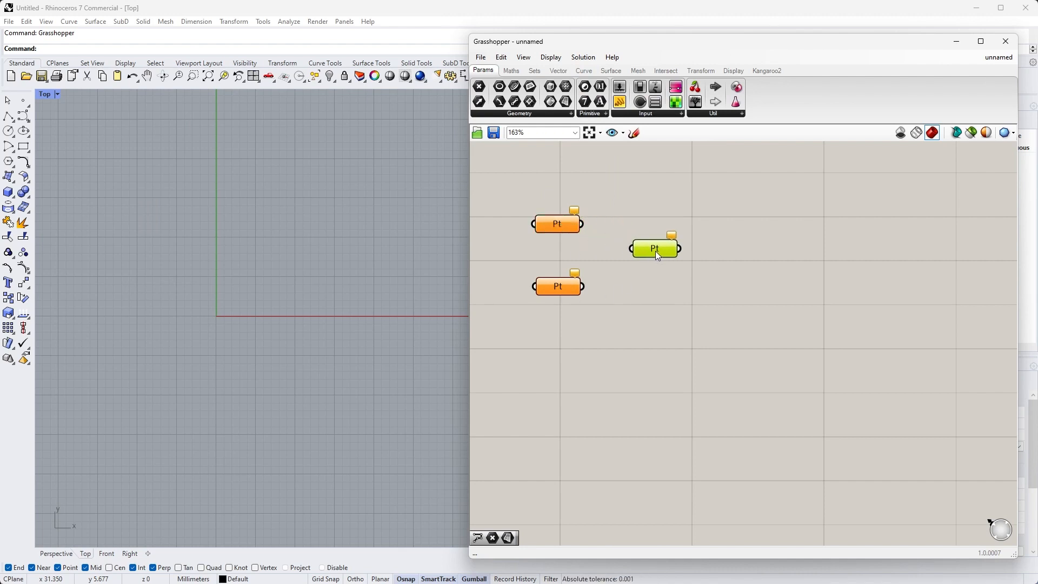
click(662, 297)
click(561, 287)
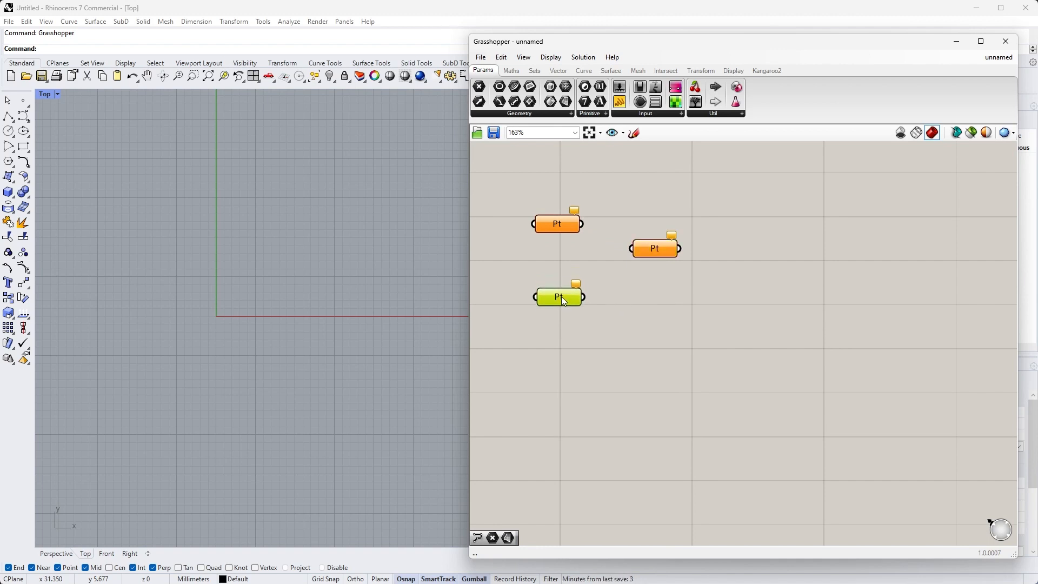
Step: Copy the lower Point parameter below itself to form a column of three and delete the copy standing beside the column
drag(562, 315, 565, 348)
click(744, 322)
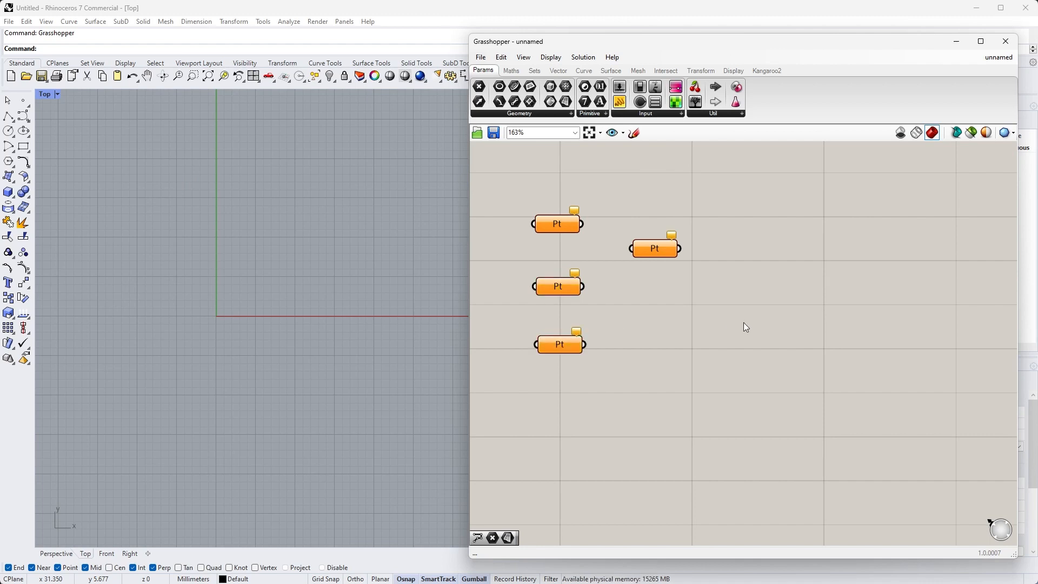
drag(619, 214, 705, 277)
key(Delete)
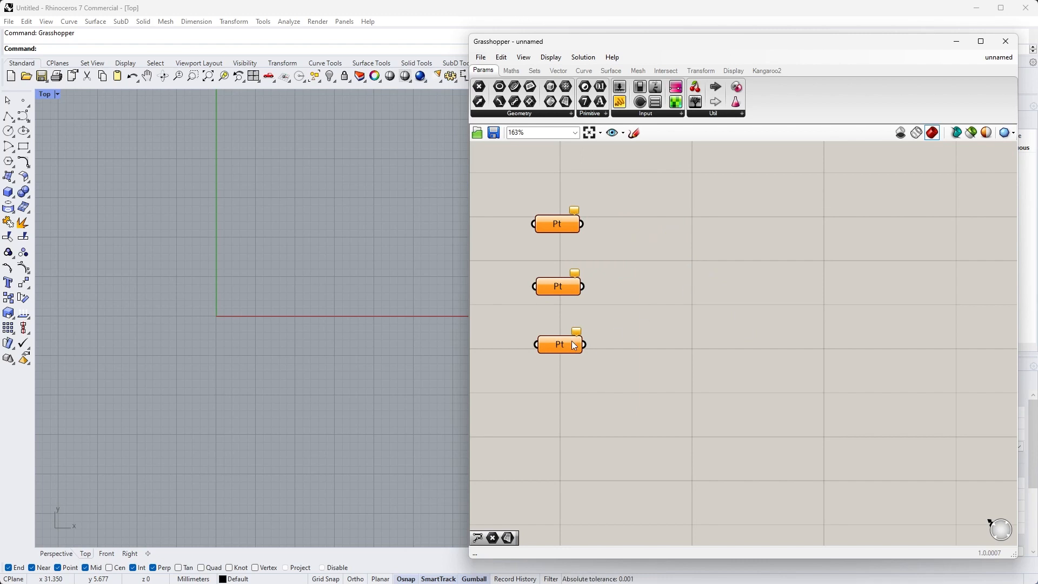
click(660, 303)
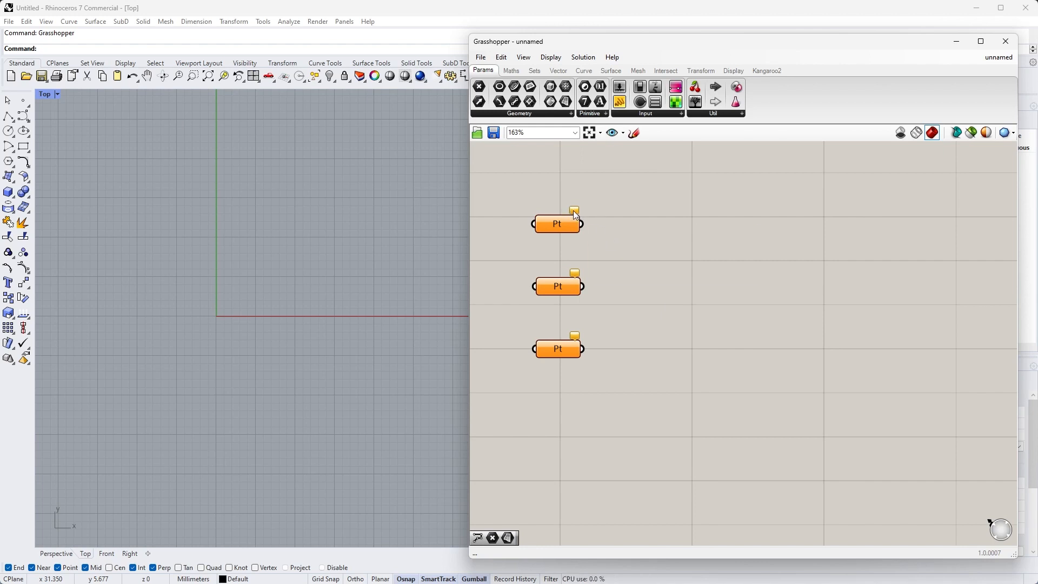
mouse_move(574, 210)
click(553, 111)
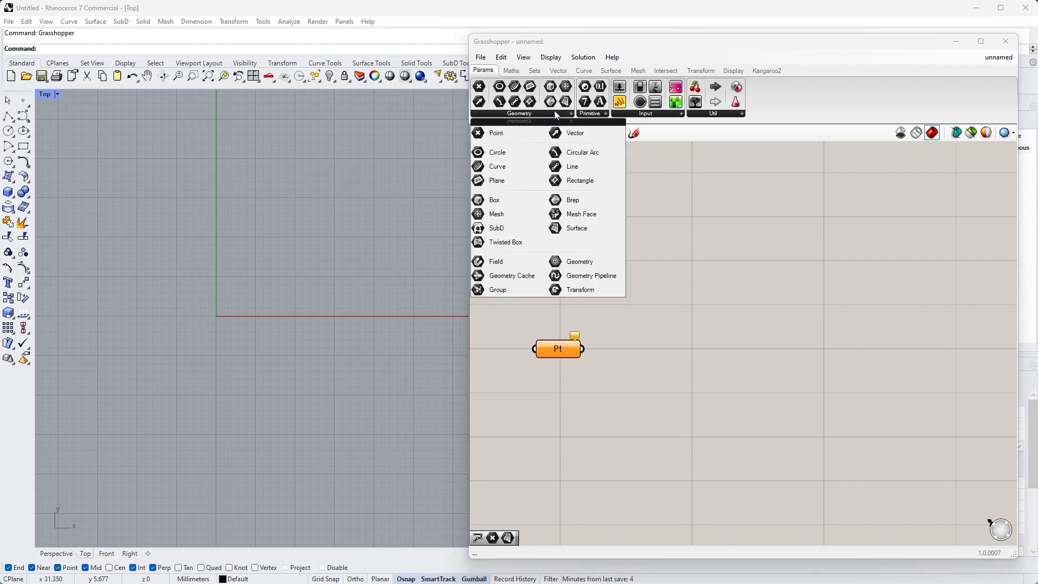
click(592, 114)
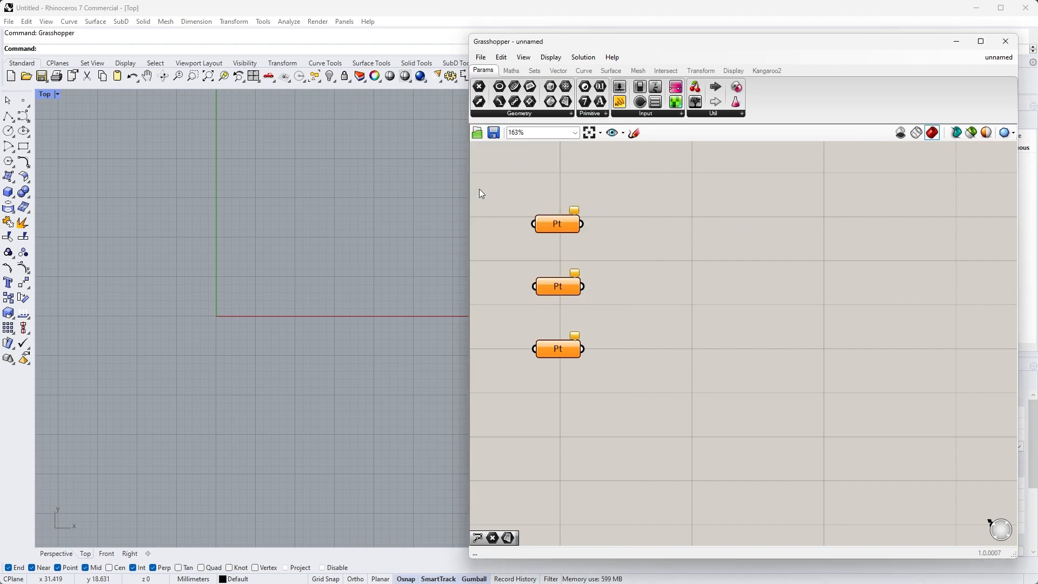
Step: Switch to Rhino's Top viewport and draw four single points at the corners of a rough rectangle around the origin
mouse_move(538, 226)
click(24, 101)
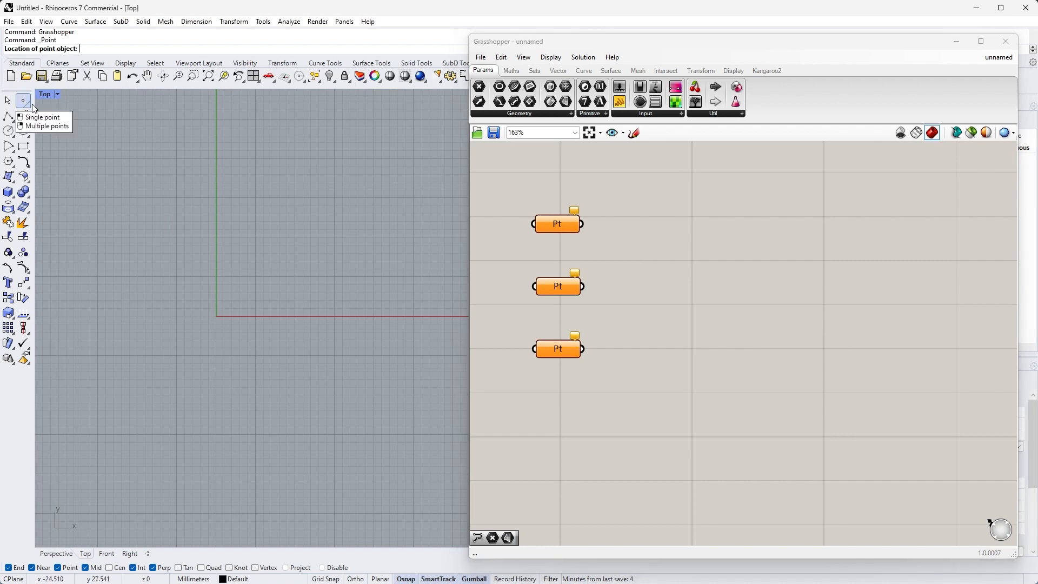
click(170, 204)
key(Return)
click(315, 217)
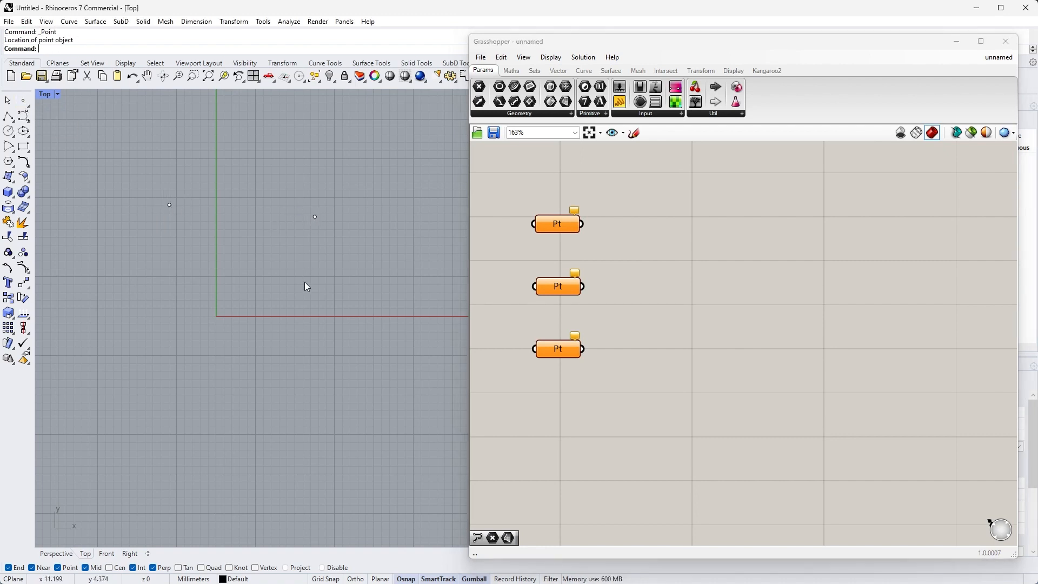
key(Return)
click(309, 366)
key(Return)
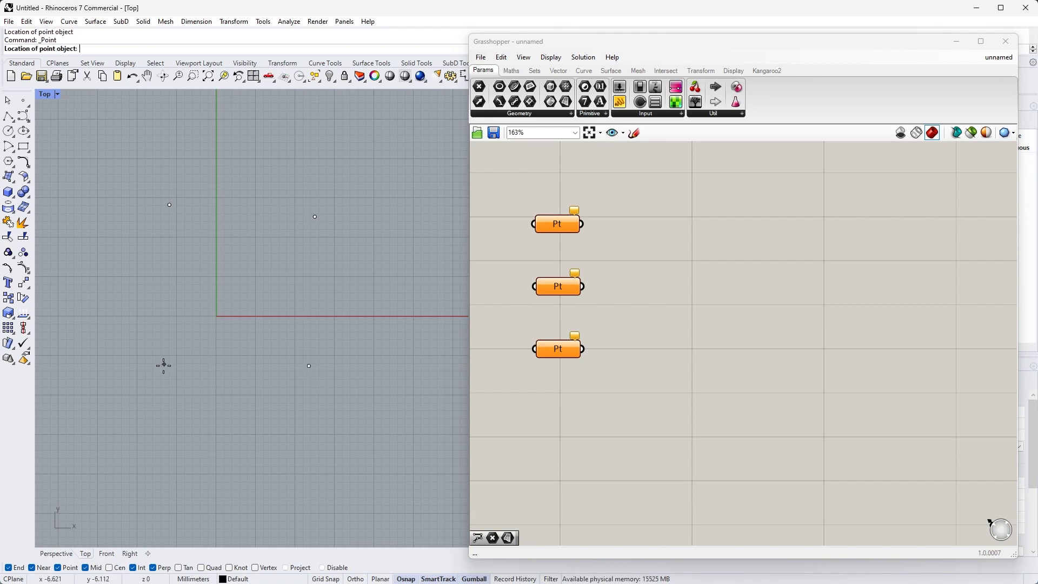
click(161, 368)
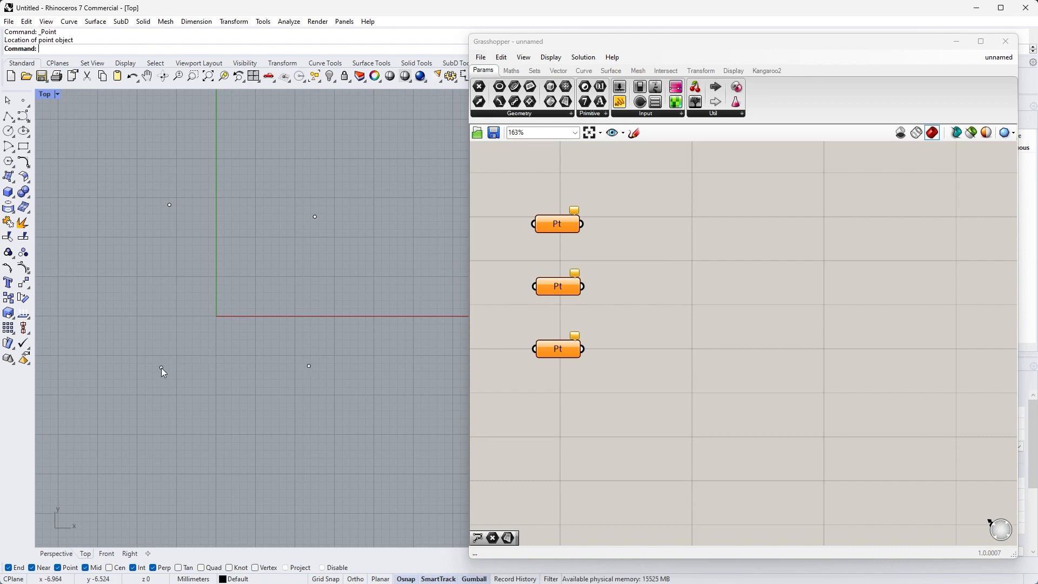
Step: Set one point for the upper Grasshopper Point parameter, referencing the upper-left Rhino point
right_click(560, 222)
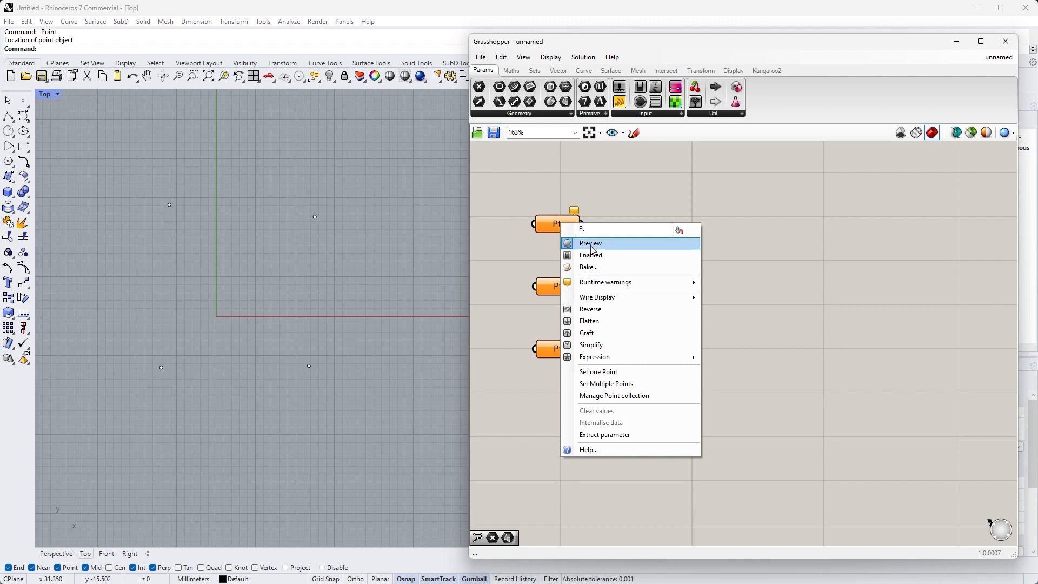
click(603, 374)
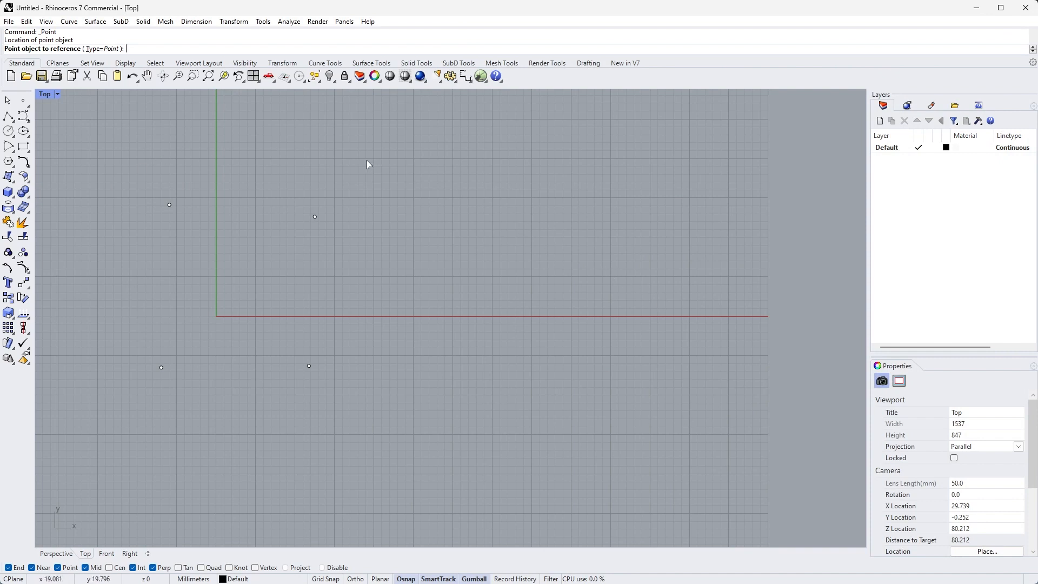
click(170, 206)
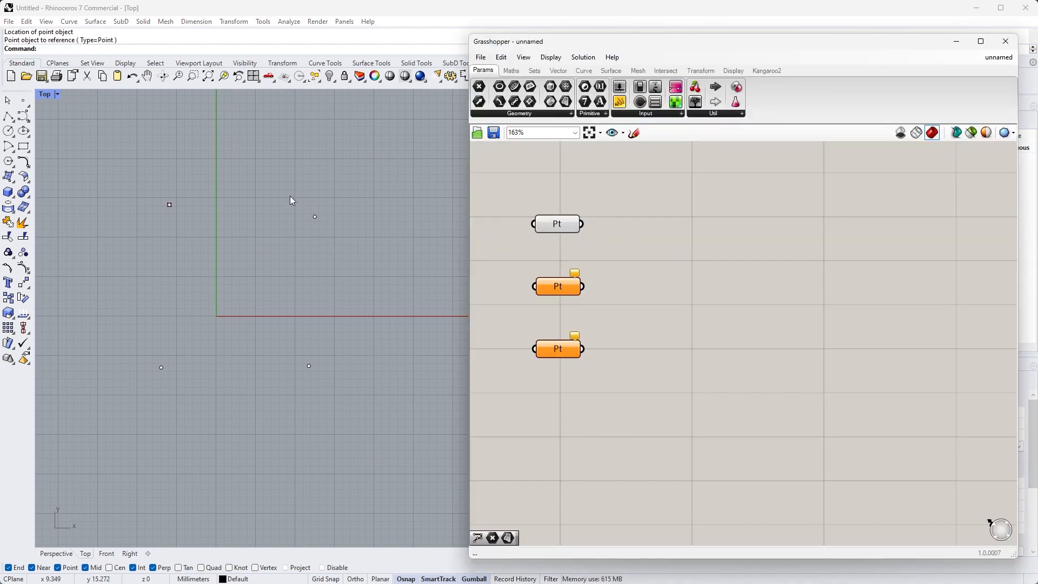
Step: Select the upper-right Rhino point and assign it to the middle Point parameter with Set one Point
drag(291, 200, 334, 236)
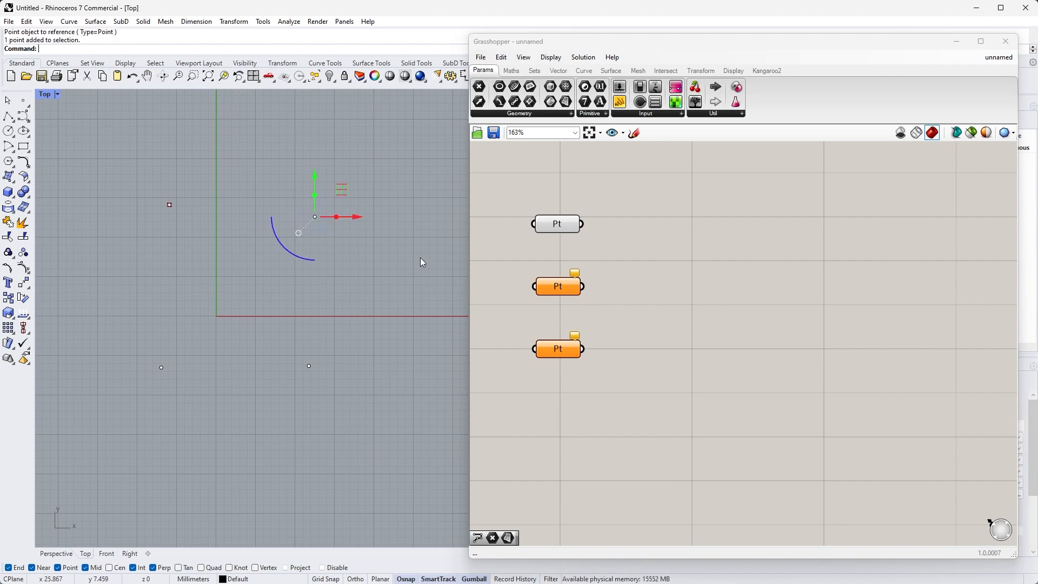
right_click(556, 284)
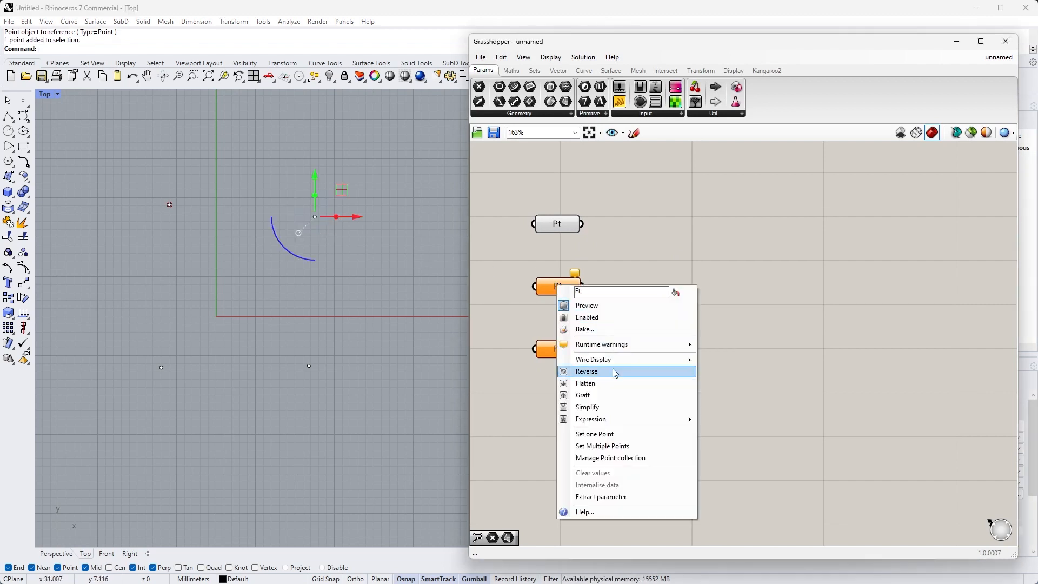
click(595, 434)
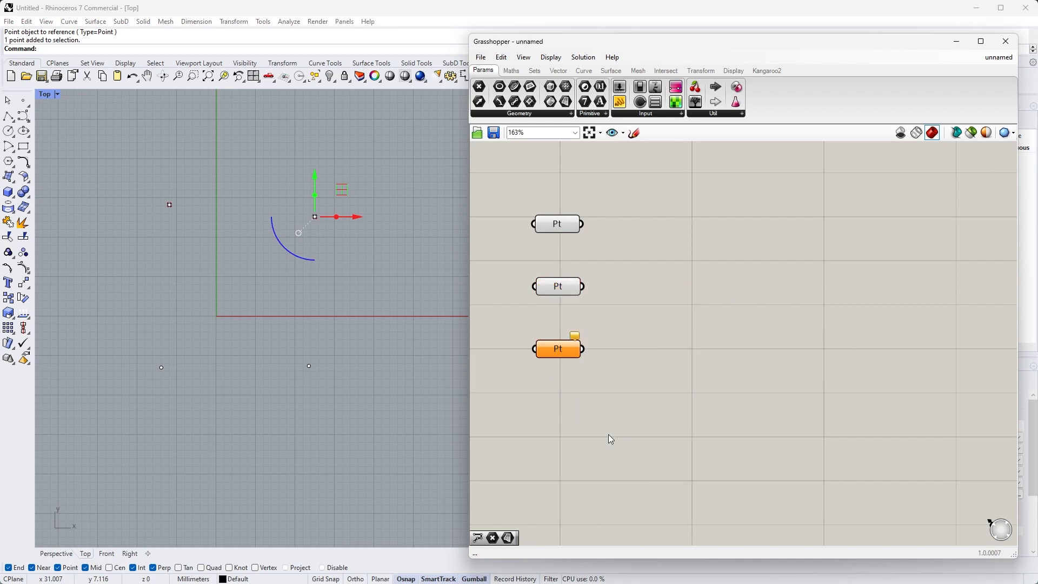
click(432, 307)
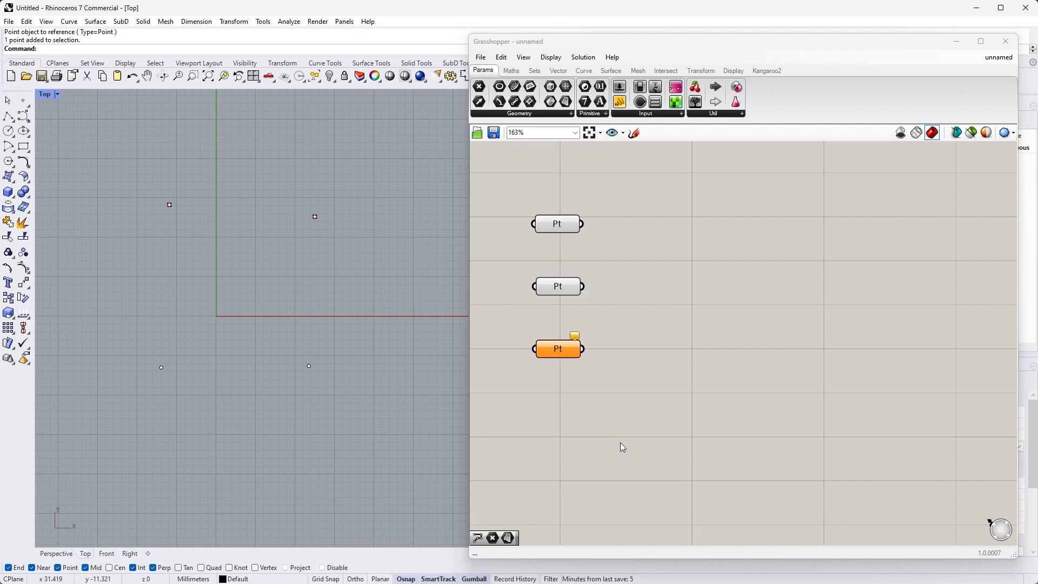
Step: Select the two lower Rhino points and assign them both to the lowest Point parameter with Set Multiple Points
drag(121, 340, 349, 397)
key(Return)
right_click(559, 349)
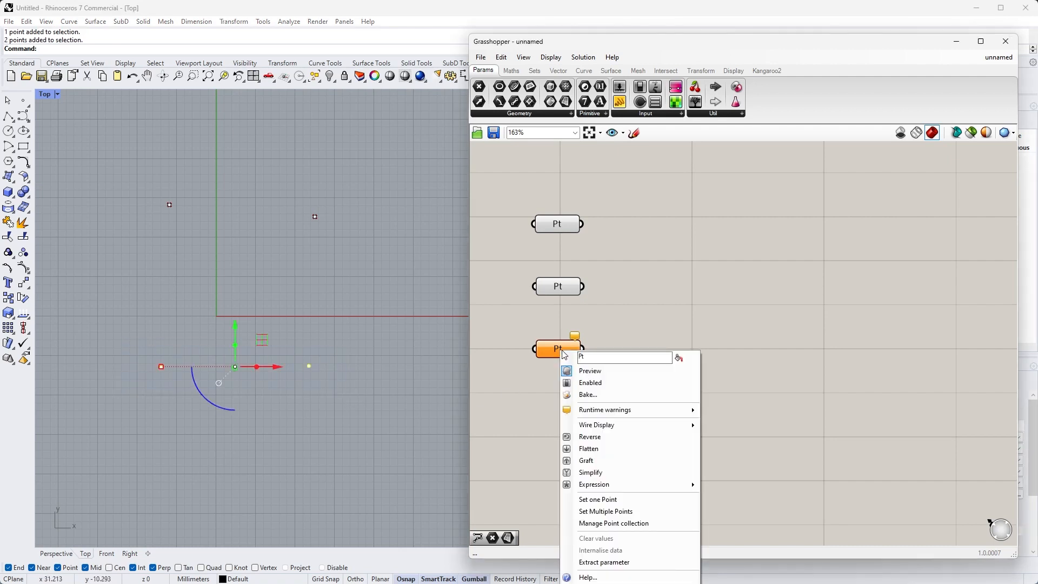
click(630, 514)
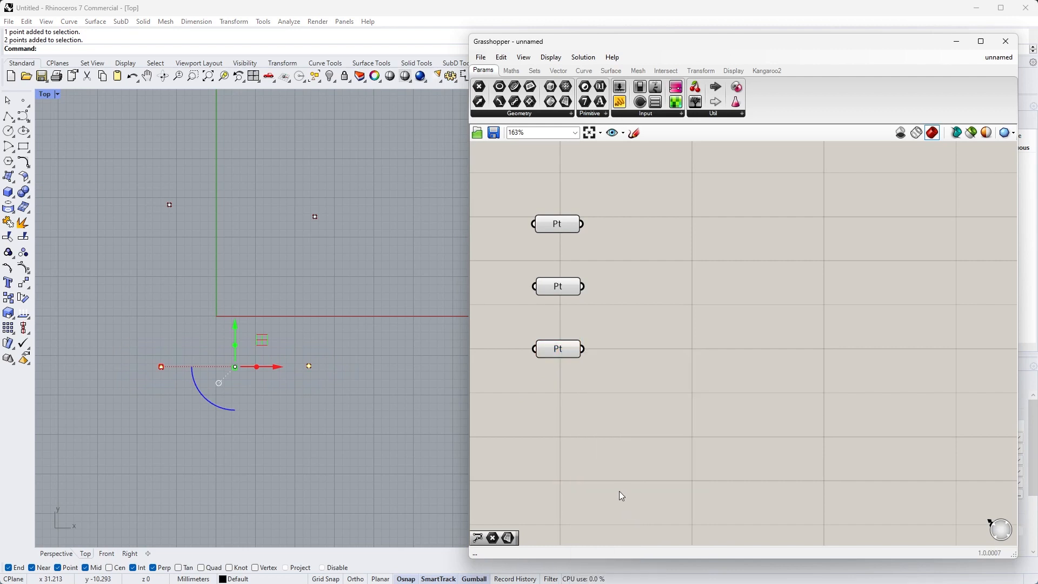
right_click(403, 417)
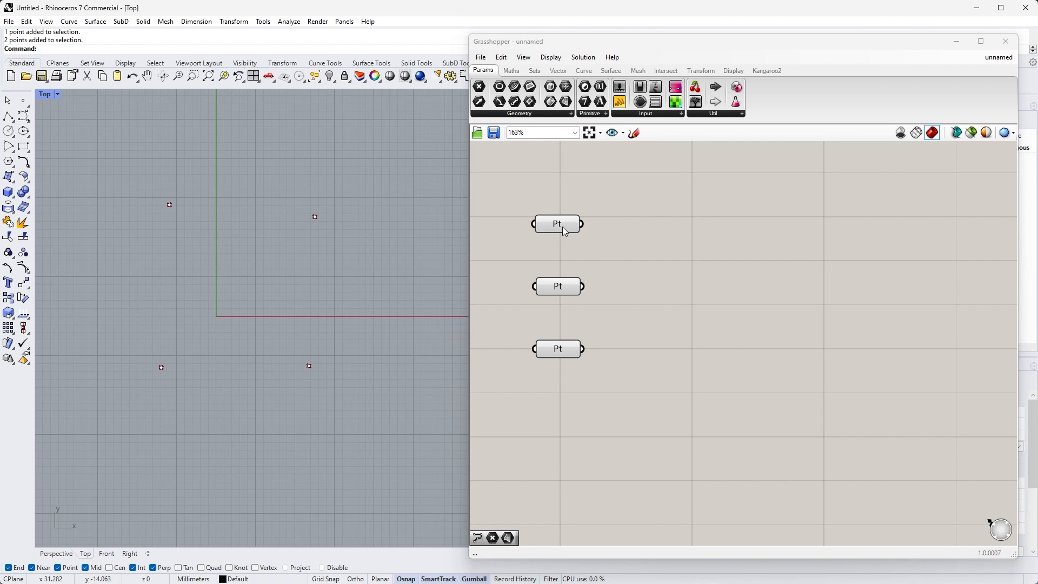
Step: Add a PolyLine component beside the Point parameters by searching the canvas for "polyline"
mouse_move(562, 226)
mouse_move(564, 290)
mouse_move(563, 350)
click(584, 70)
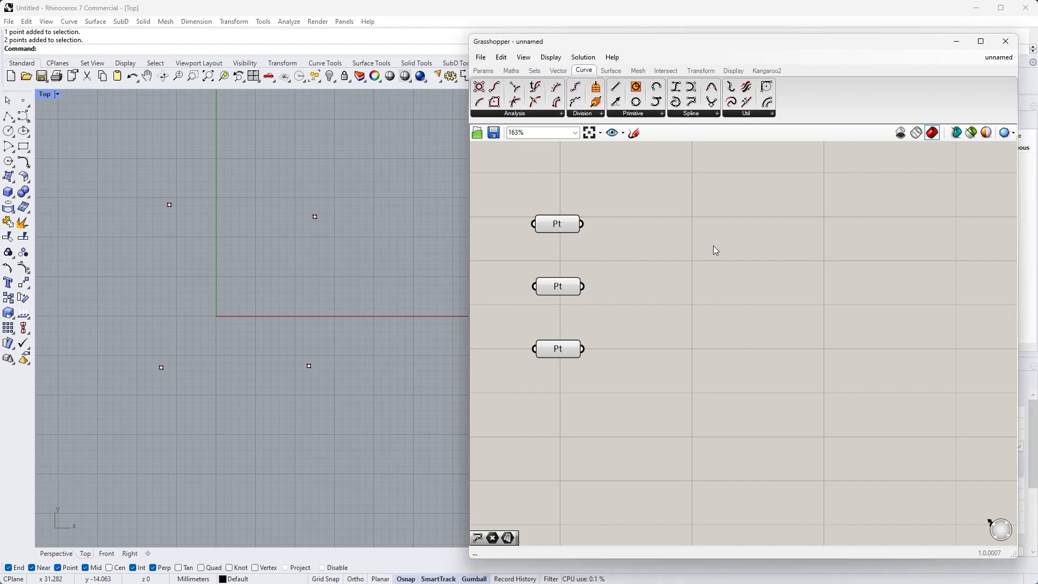
double_click(704, 286)
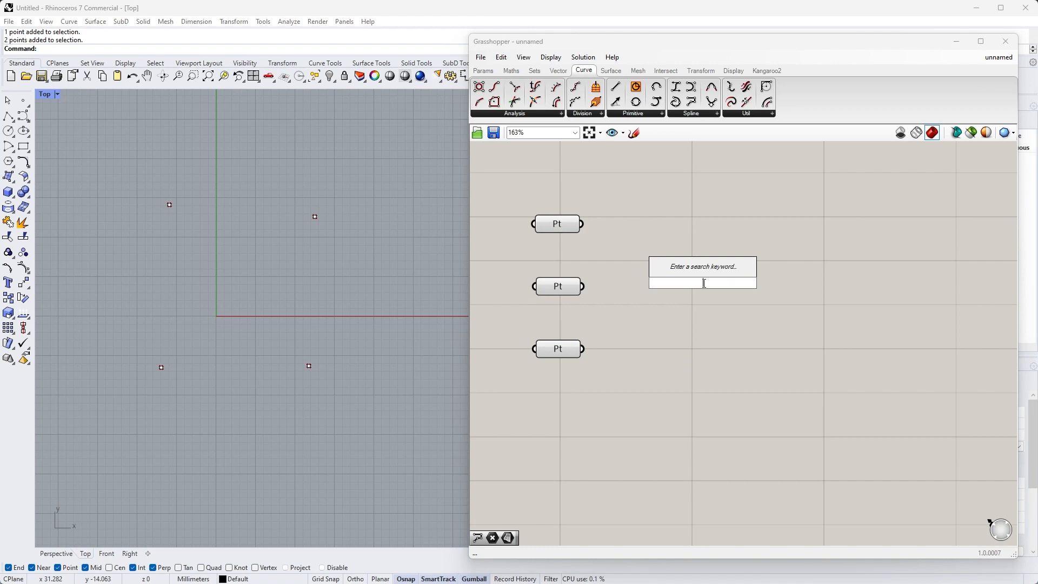
text(polyline)
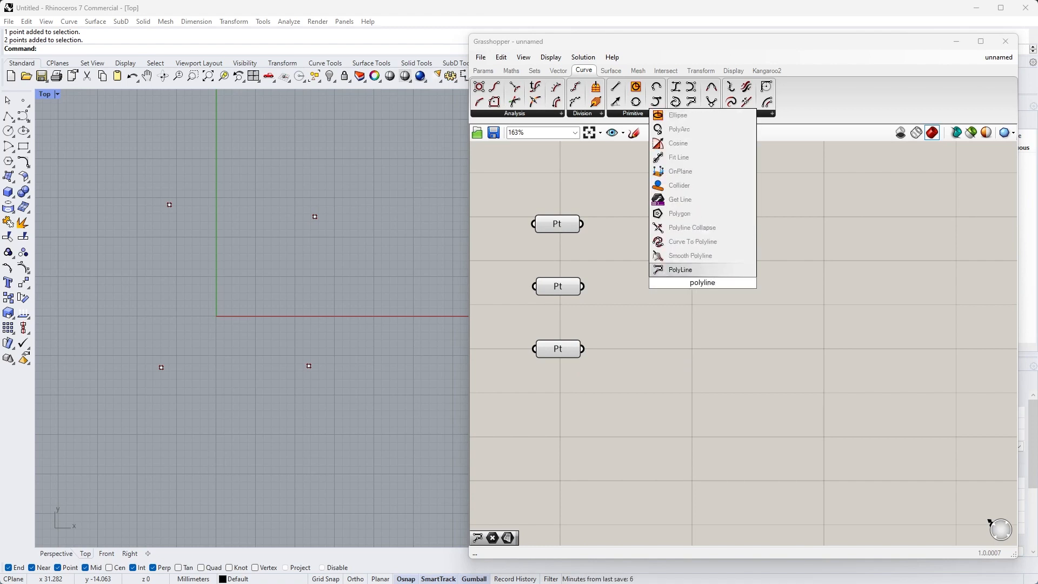
click(693, 271)
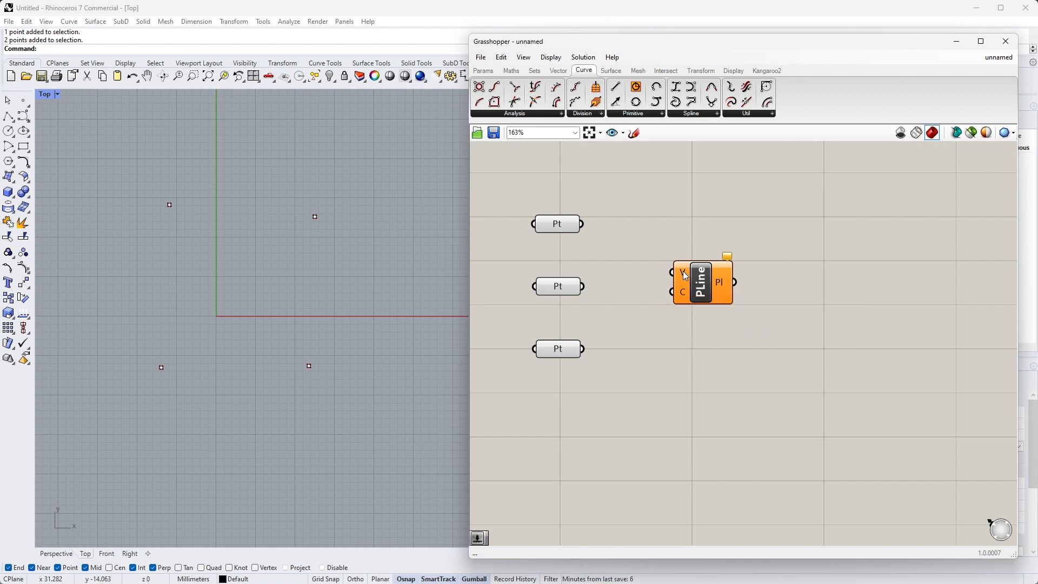
Step: Practise wiring the upper Point parameter into the polyline's V input, removing the wire and connecting it again
mouse_move(680, 274)
mouse_move(684, 291)
drag(585, 229, 669, 278)
drag(676, 292, 674, 277)
drag(585, 226, 671, 274)
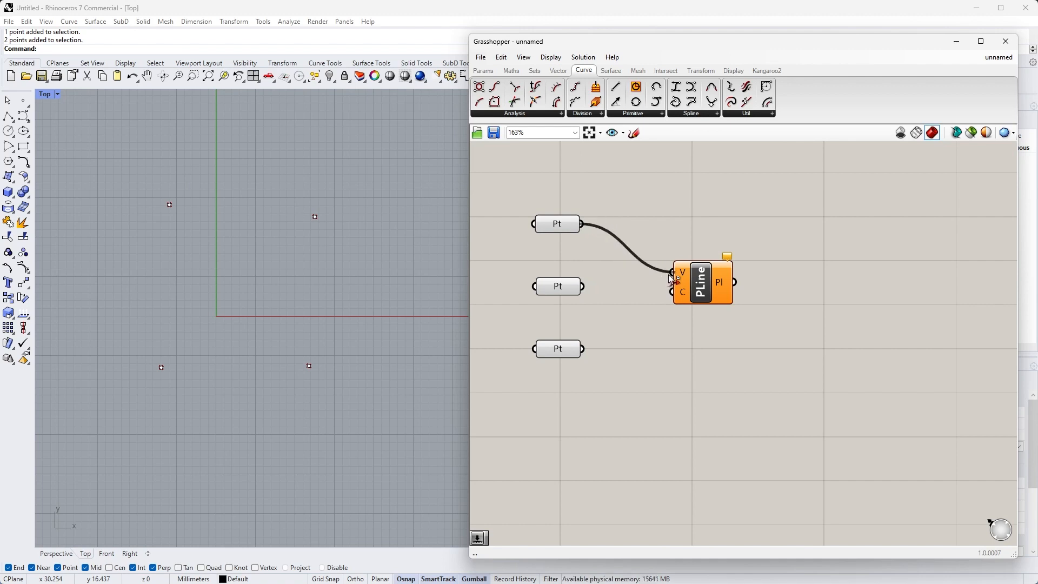
ctrl+drag(668, 275, 668, 275)
drag(583, 223, 671, 273)
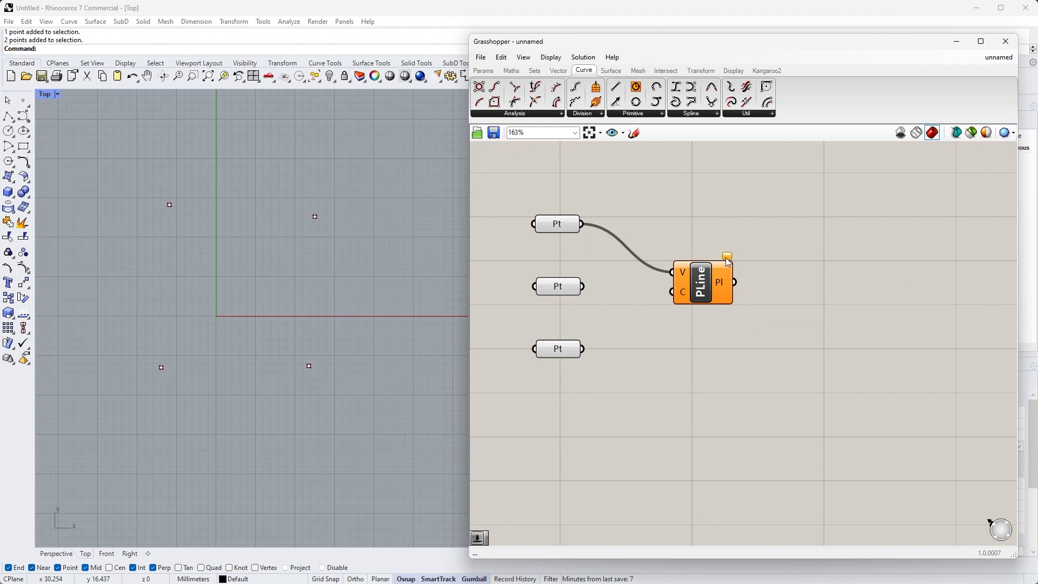
Step: Try wiring the middle and lowest Point parameters into the polyline's V input in place of the upper one
mouse_move(727, 256)
drag(585, 288, 667, 275)
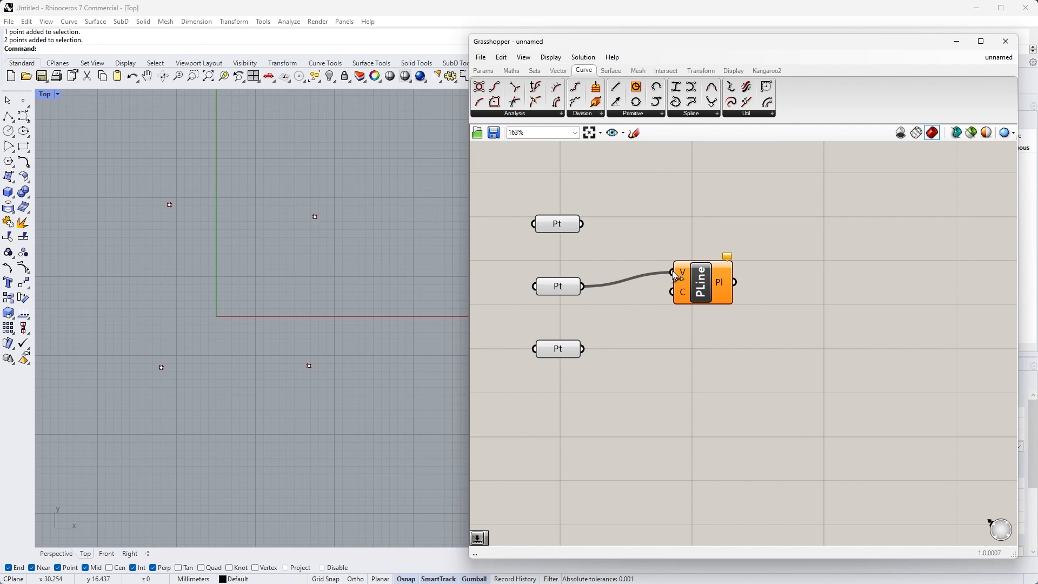
shift+drag(584, 349, 672, 272)
Step: Wire the upper, middle and lowest Point parameters together into the polyline's V input and shift the component slightly down
drag(584, 227, 673, 273)
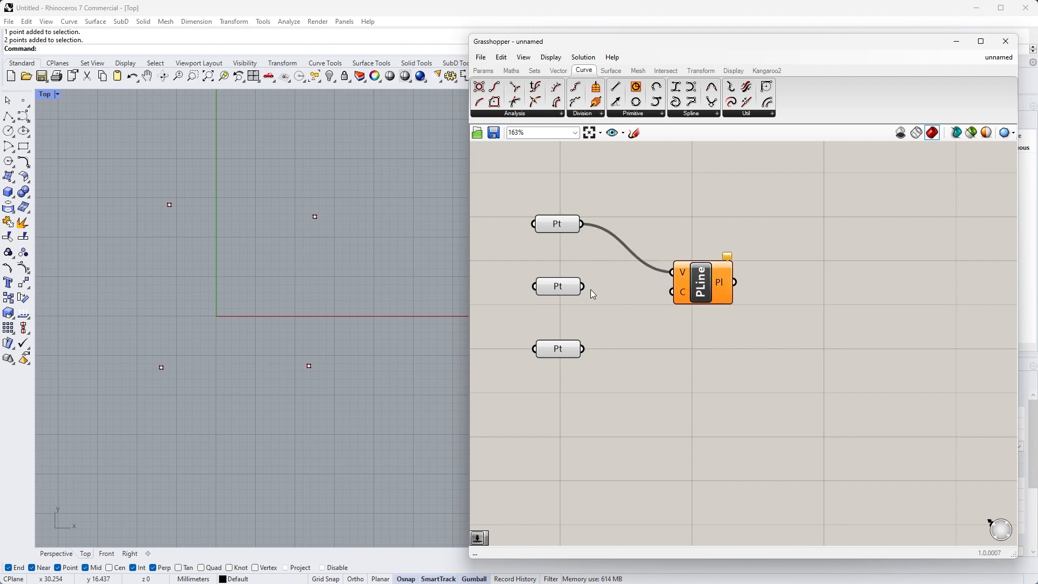
drag(584, 286, 664, 277)
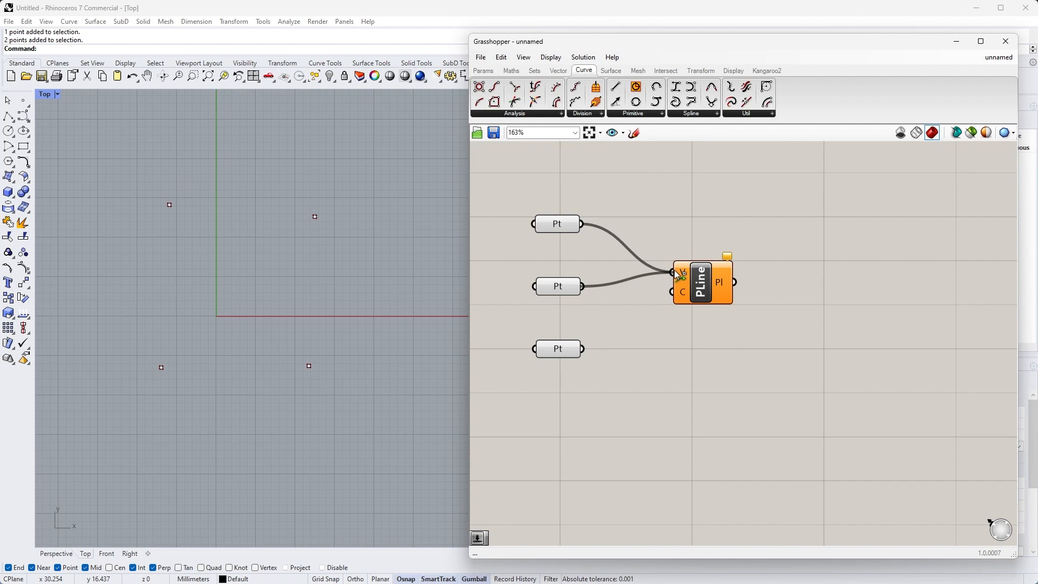
shift+drag(676, 273, 674, 271)
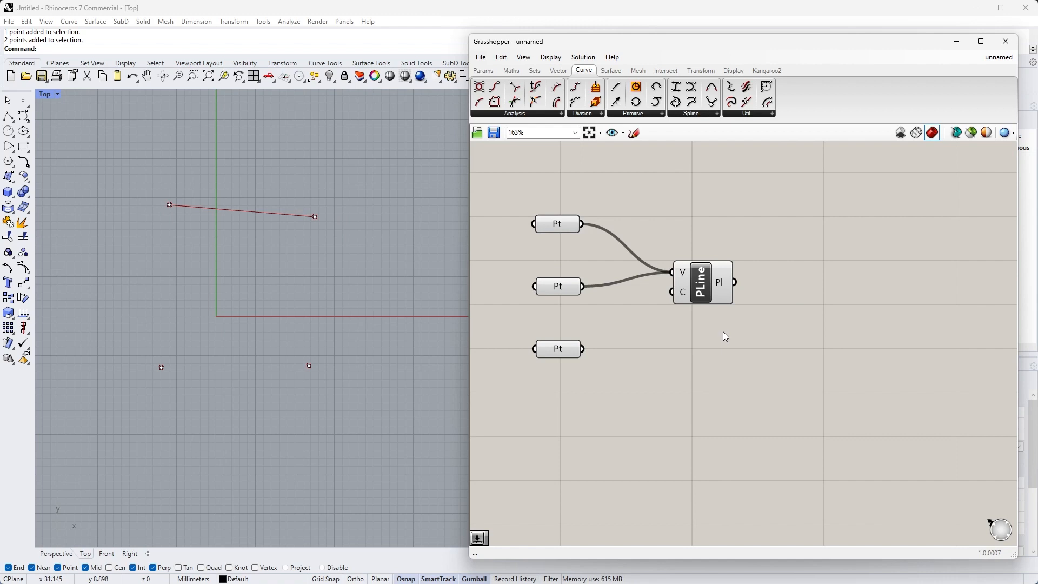
shift+drag(585, 354, 670, 276)
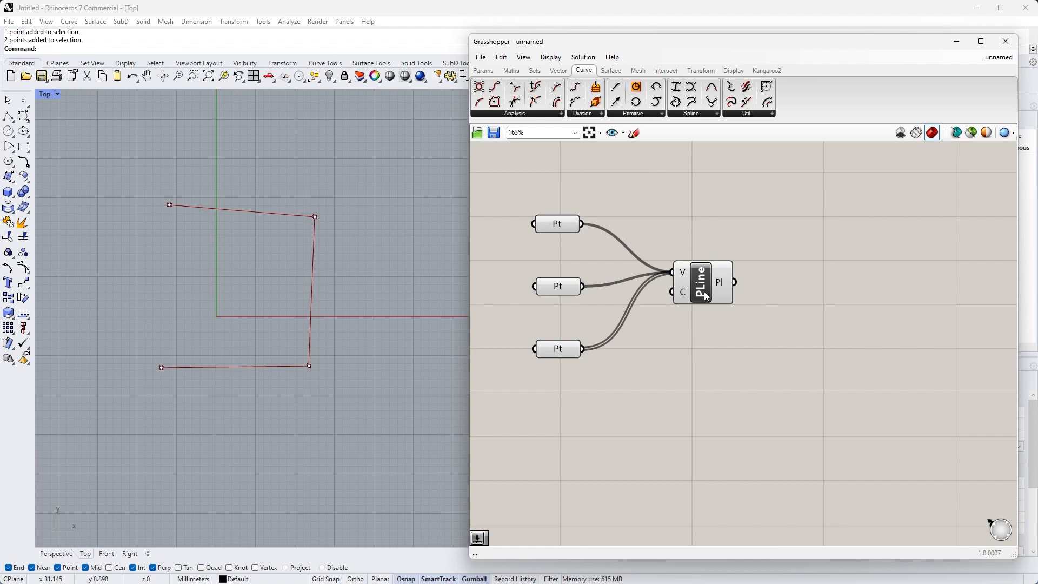
drag(703, 291, 714, 303)
click(711, 349)
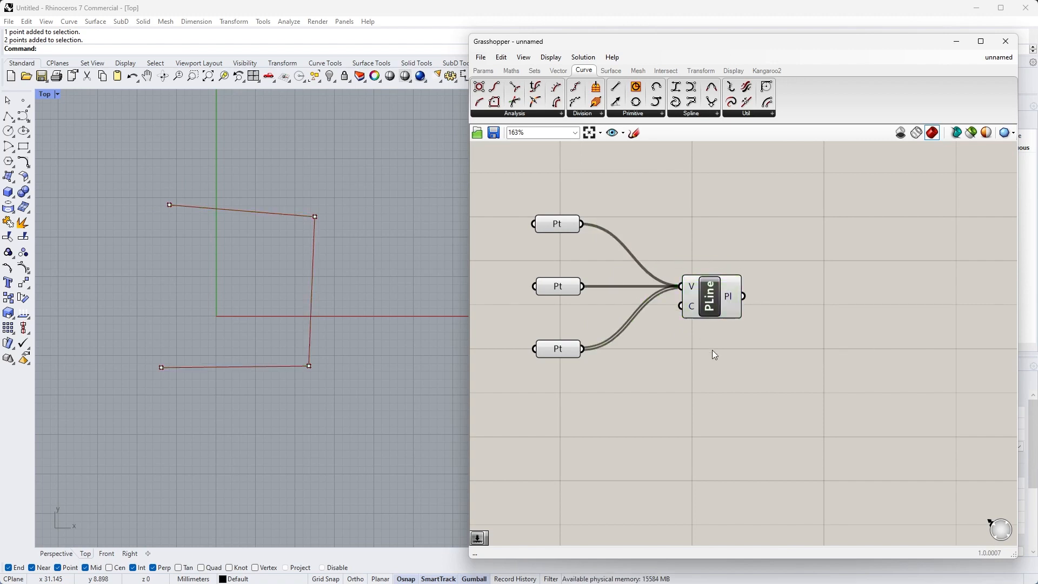
Step: Move the two lower Rhino points around, leaving the left one slightly inward and the right one farther out and higher
drag(161, 367, 160, 387)
drag(310, 365, 341, 363)
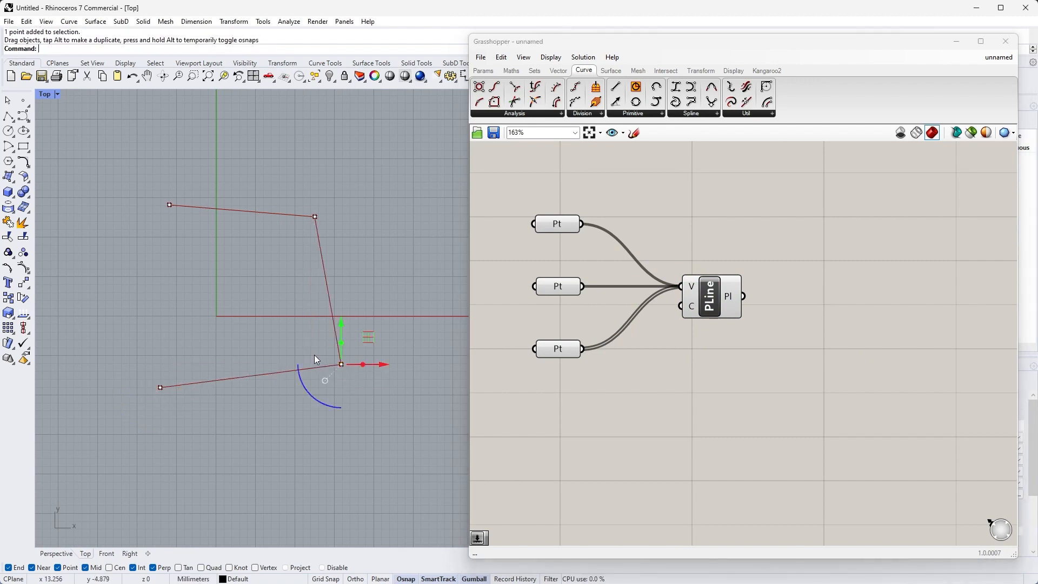
drag(157, 388, 174, 367)
click(351, 381)
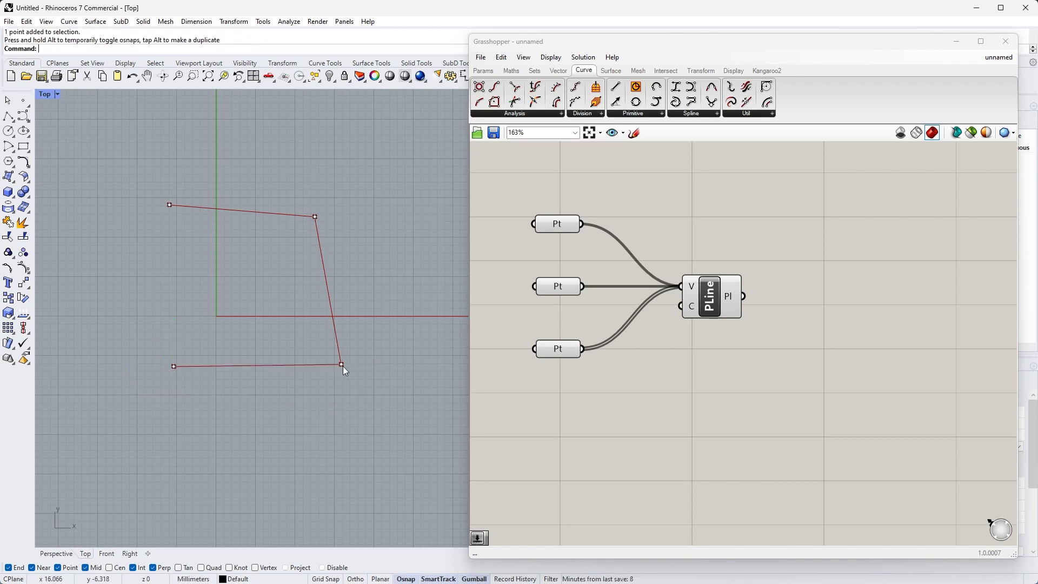
drag(342, 365, 332, 348)
click(334, 390)
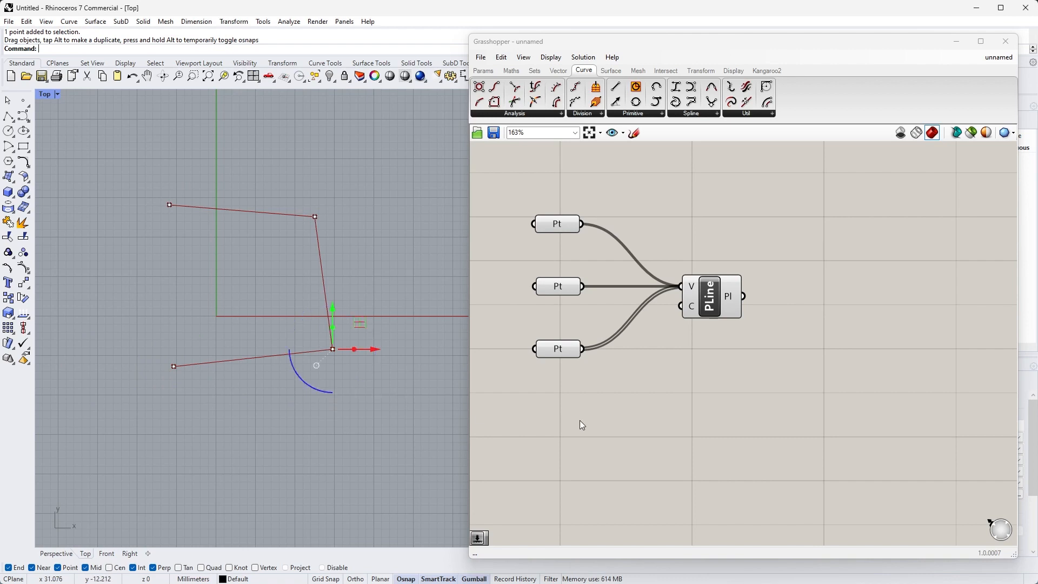
click(449, 263)
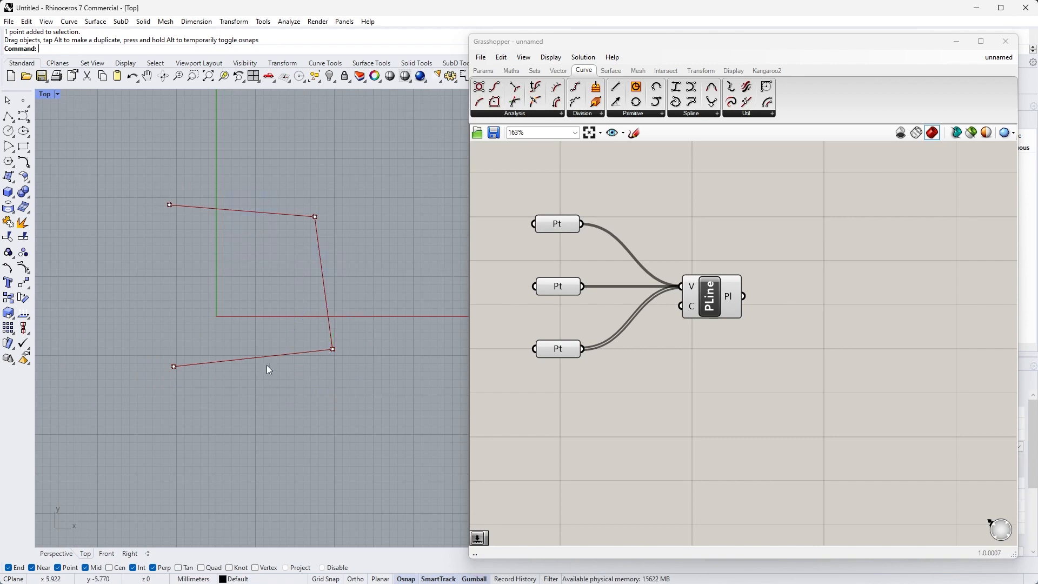
Step: Try to window-select the polyline preview in the Top viewport
drag(286, 389, 230, 306)
drag(369, 298, 284, 258)
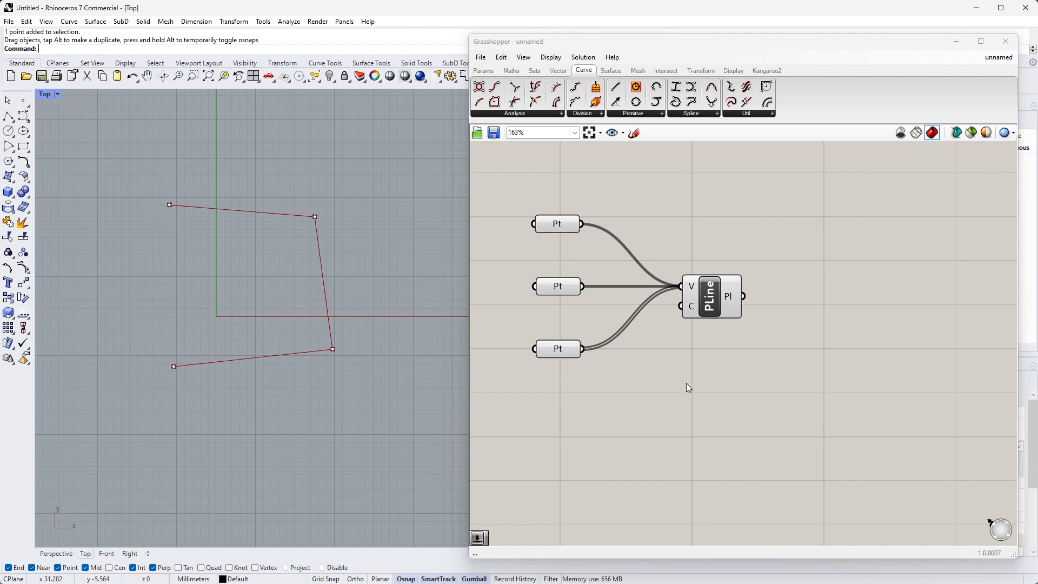
drag(361, 250, 302, 277)
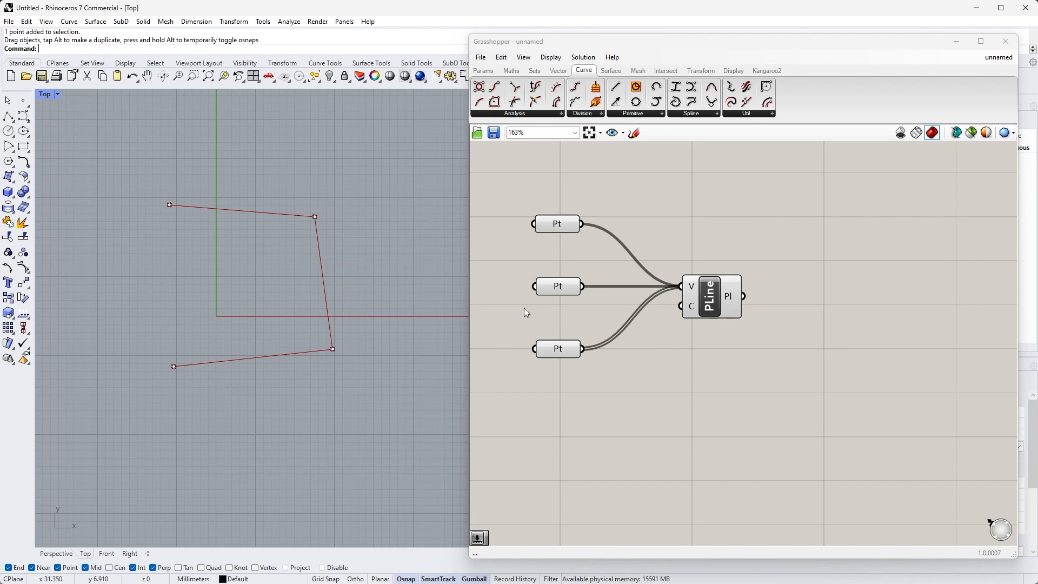
Step: Bake the polyline component into Rhino geometry on the Default layer
click(709, 294)
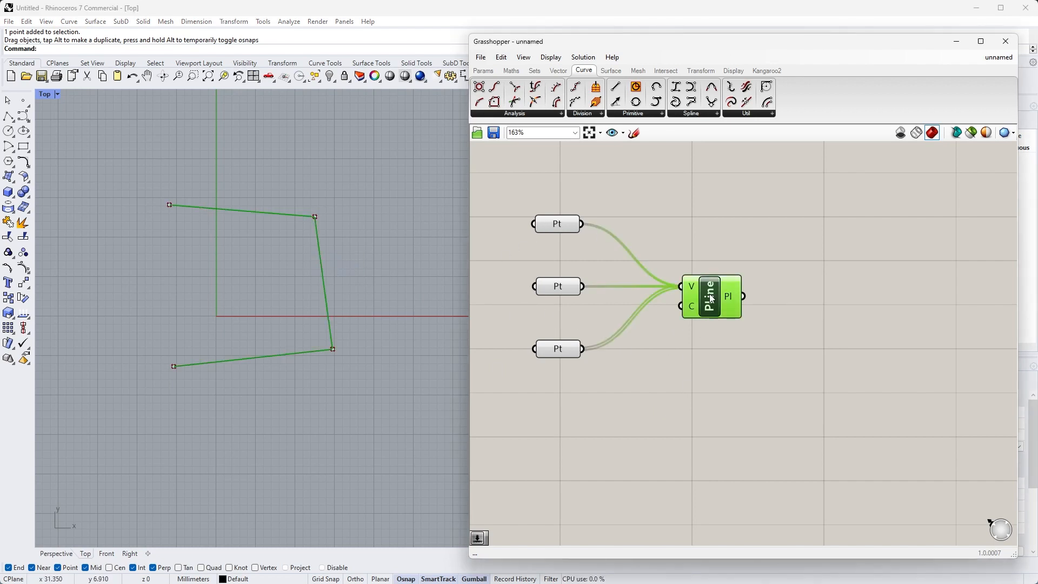
right_click(712, 297)
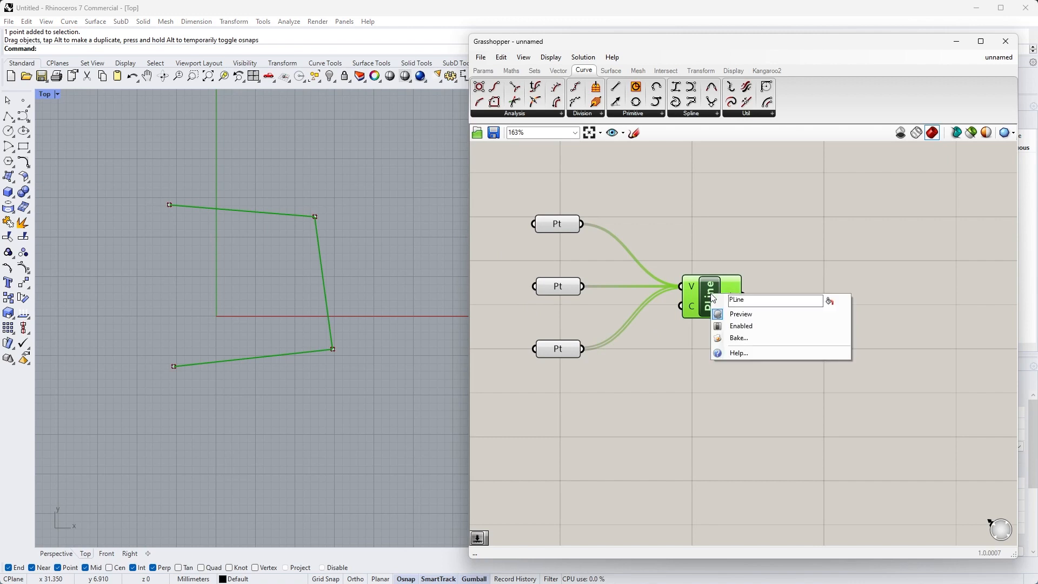
click(741, 338)
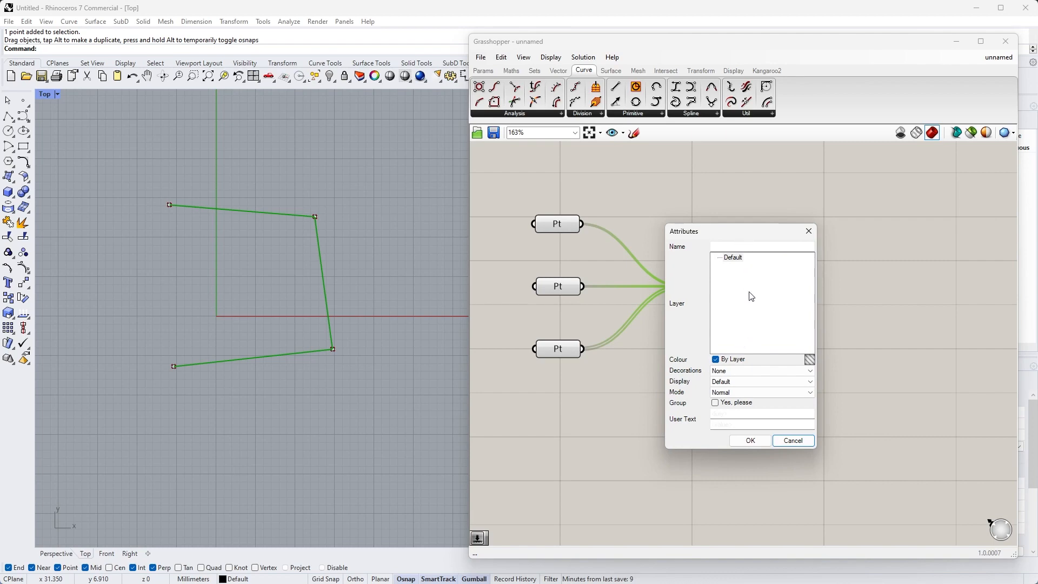
click(741, 261)
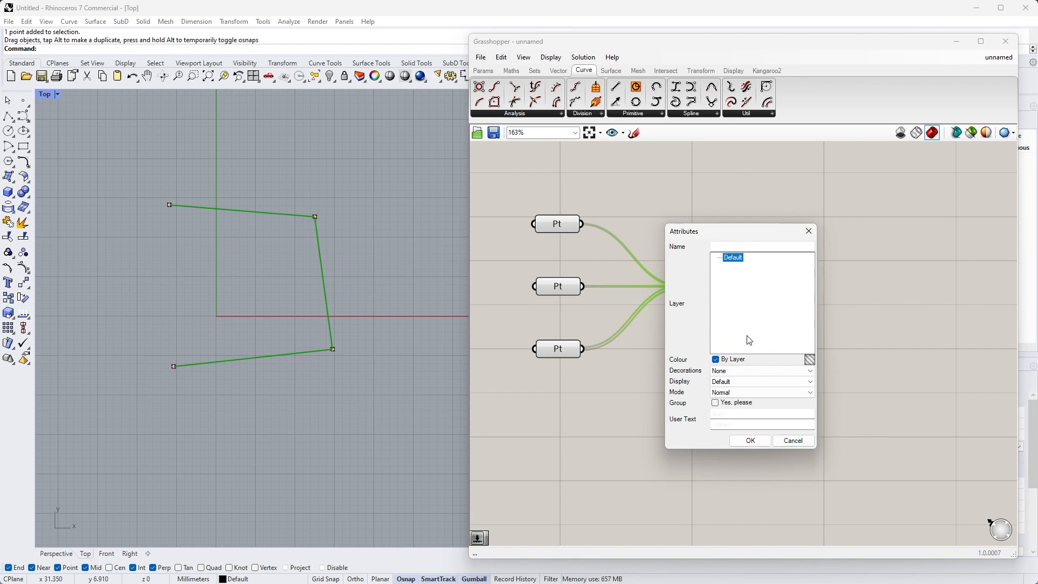
click(715, 403)
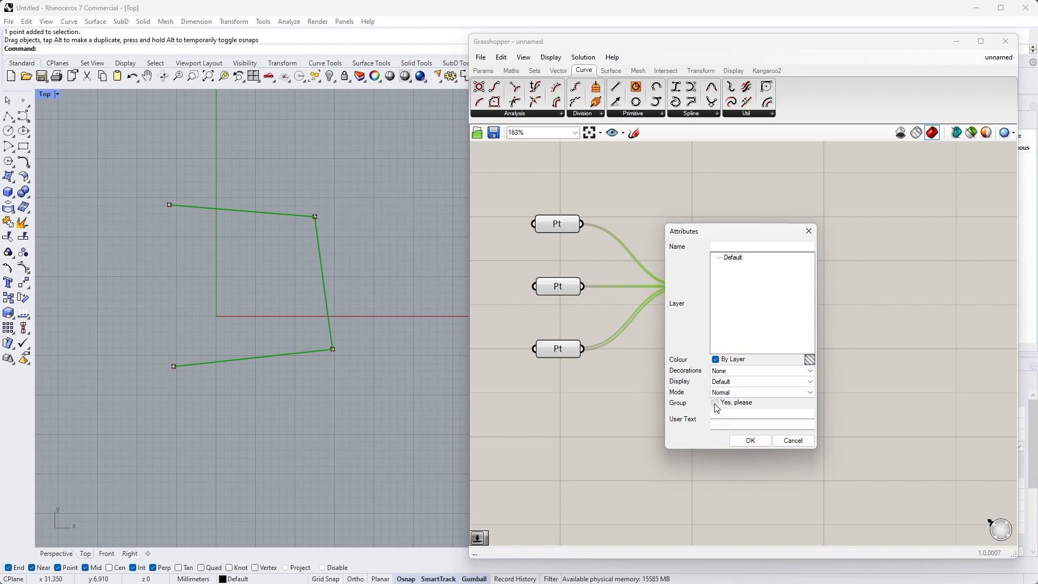
click(715, 404)
click(750, 441)
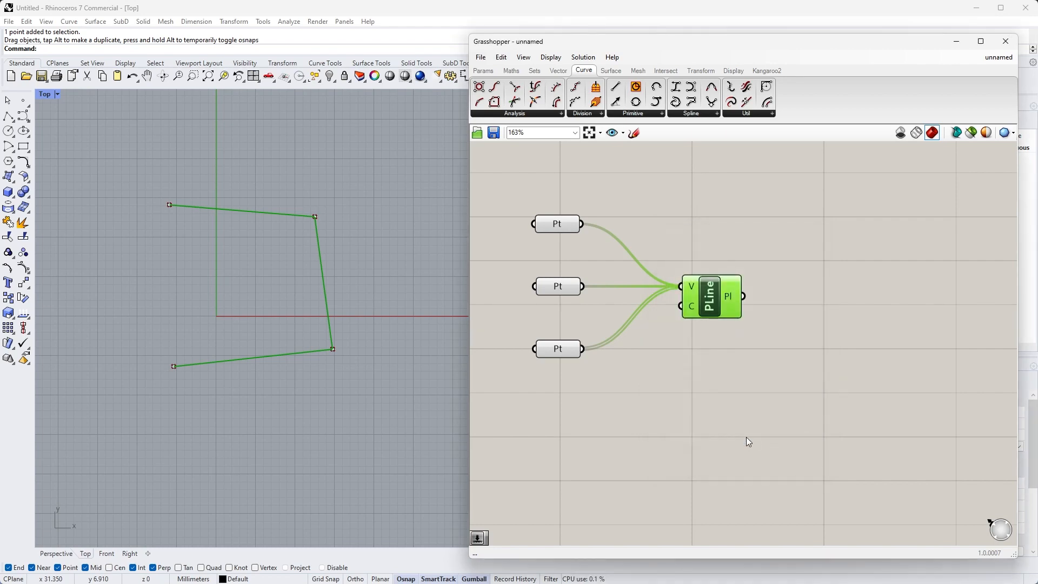
click(715, 400)
click(375, 275)
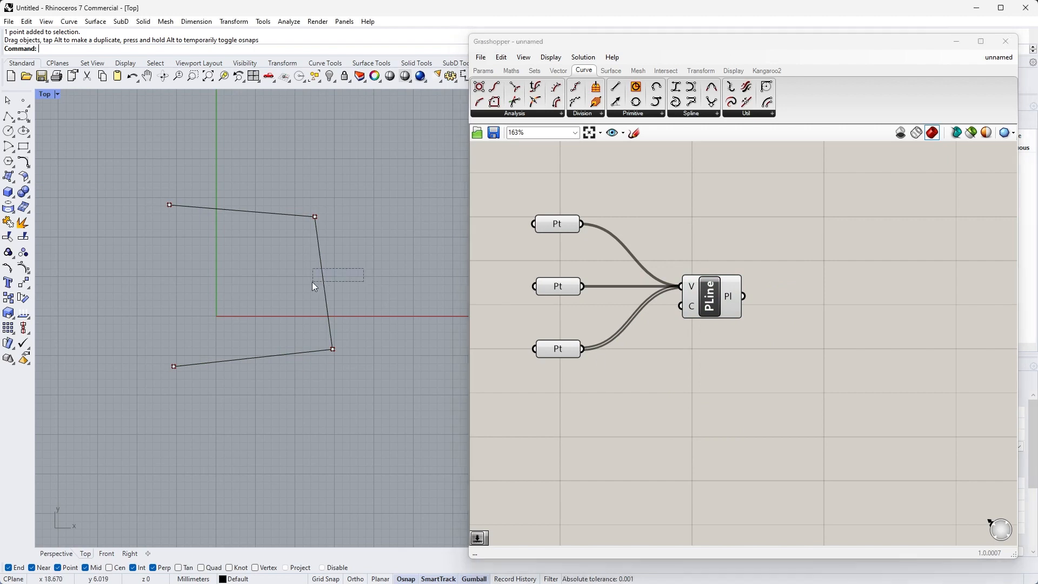
Step: Move the baked polyline about 5.6 mm diagonally up and to the right, and shift its upper-left end point slightly up and inward
click(323, 281)
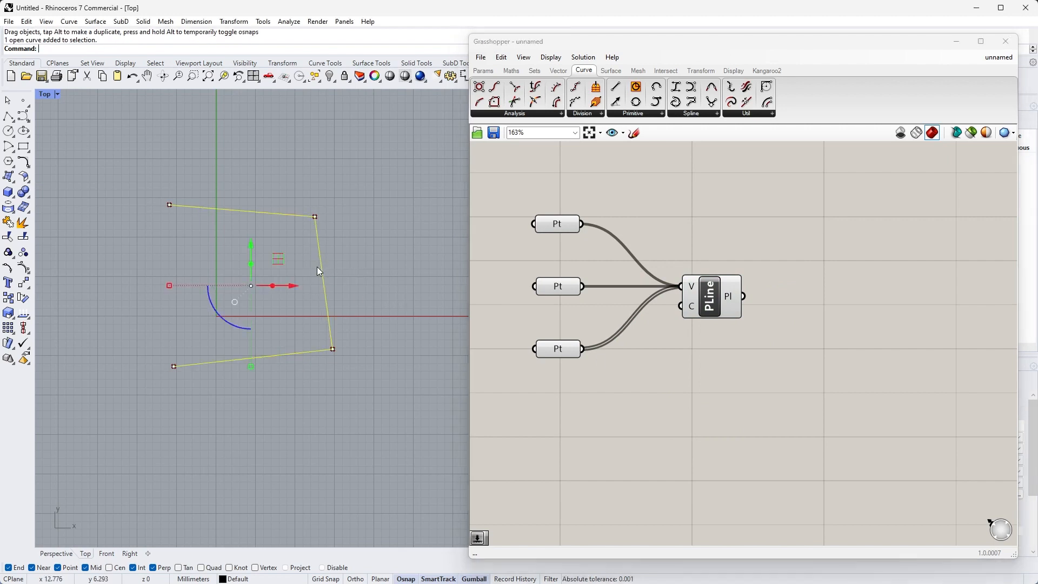
drag(278, 264, 308, 232)
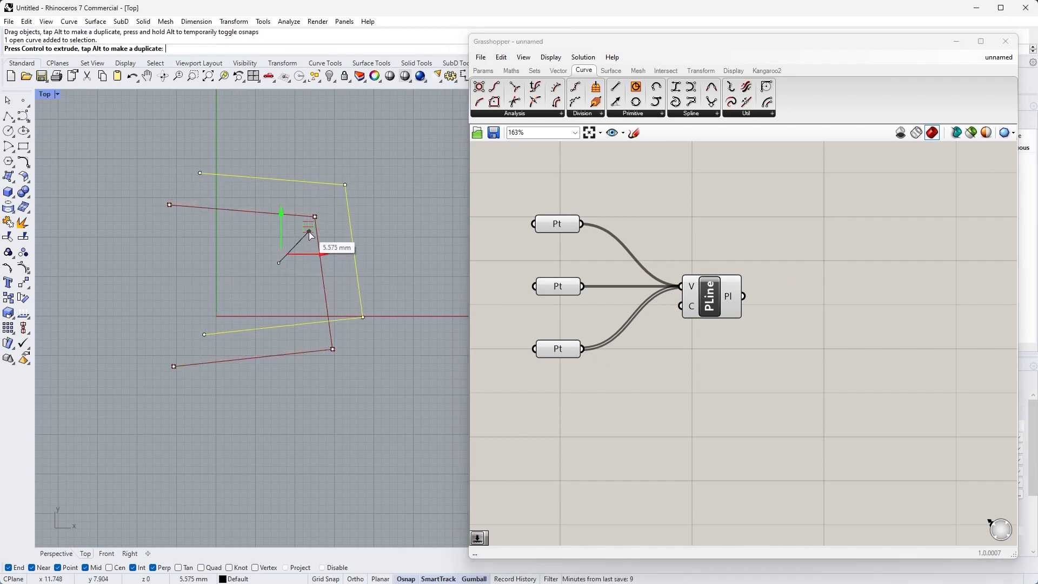
click(402, 267)
click(254, 177)
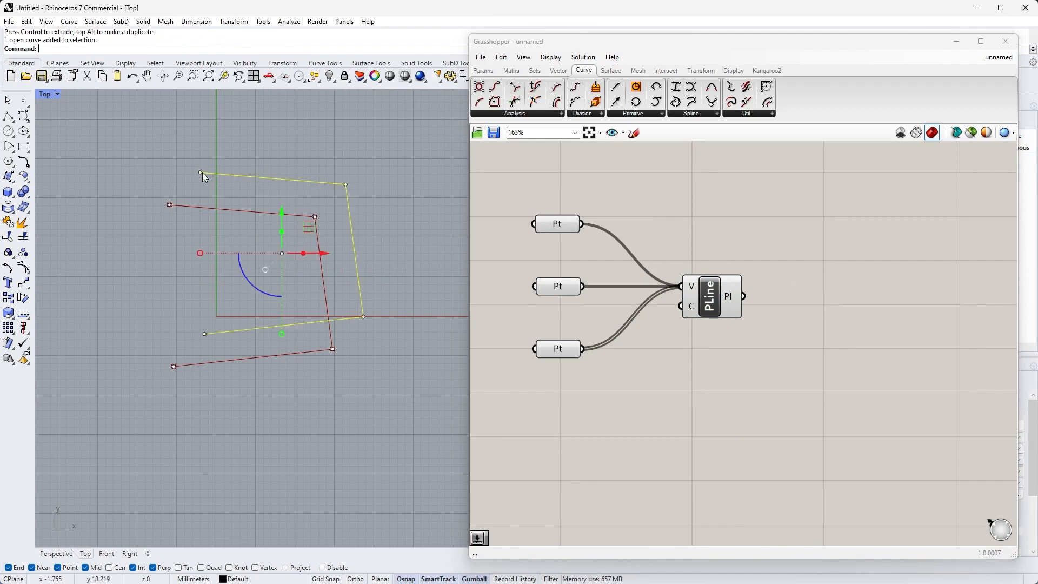
drag(199, 173, 232, 158)
click(341, 150)
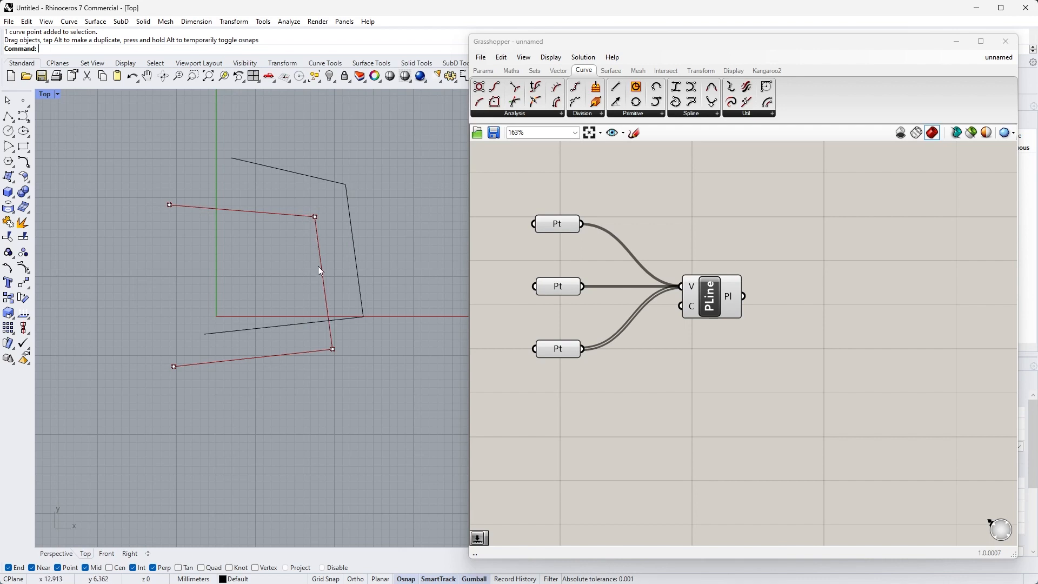
Step: Delete the baked polyline, keeping only the live preview
click(354, 248)
key(Delete)
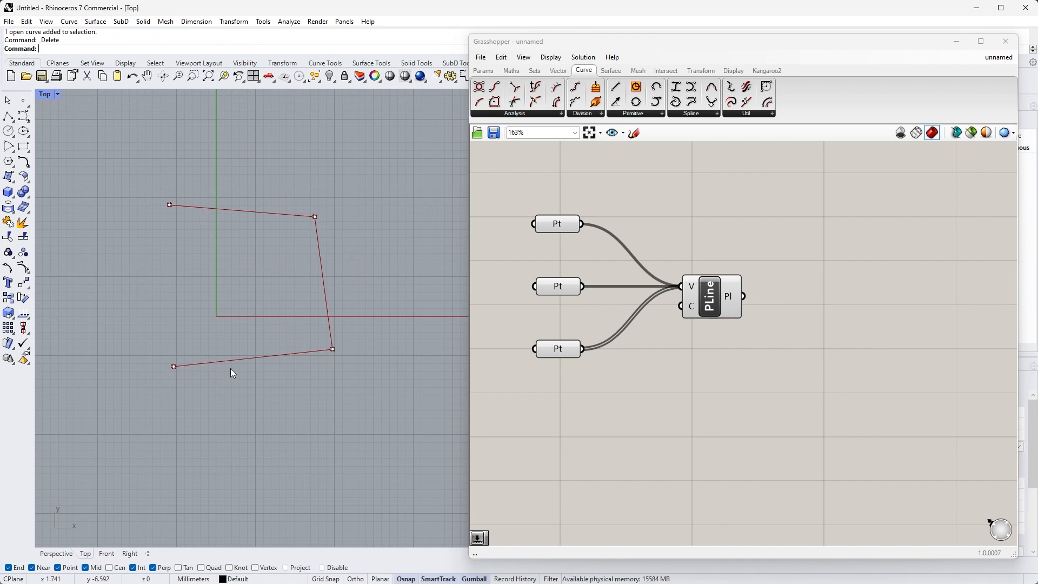
Step: Select the polyline component and the Point parameters in turn to examine how their geometry is highlighted in the viewport
click(711, 298)
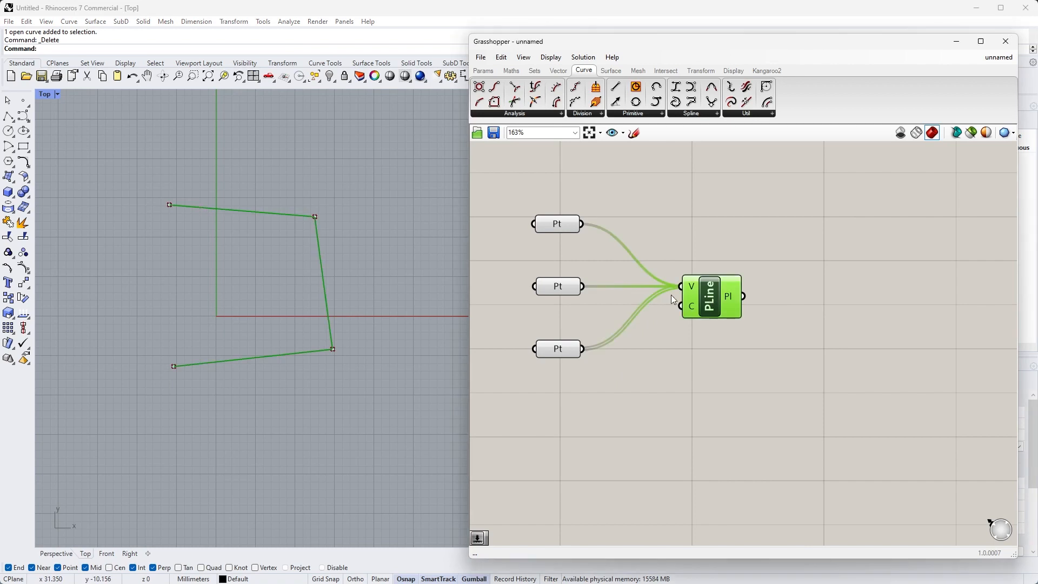
drag(513, 262, 598, 300)
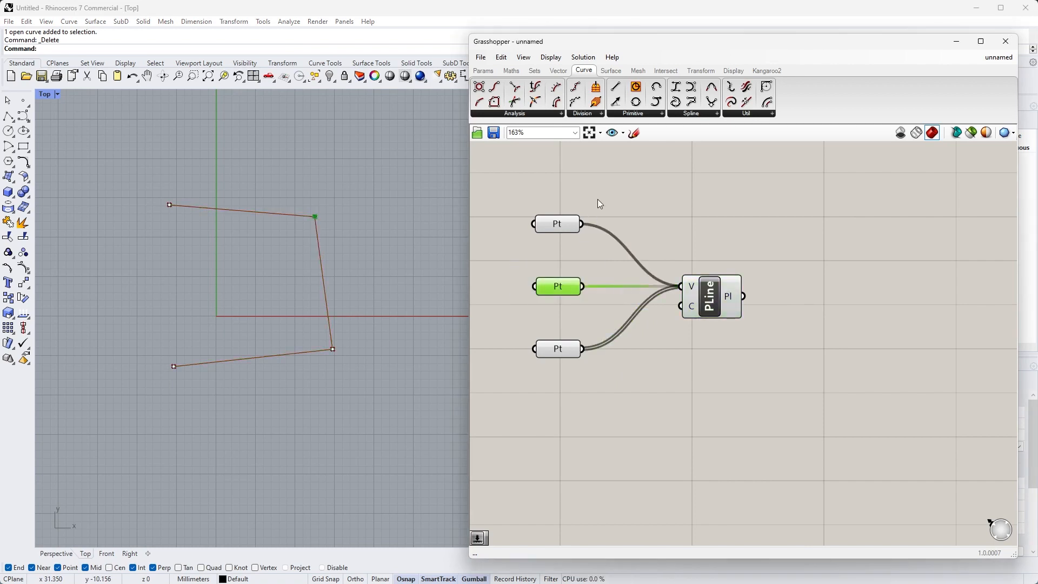
drag(608, 192, 540, 307)
drag(597, 370, 534, 339)
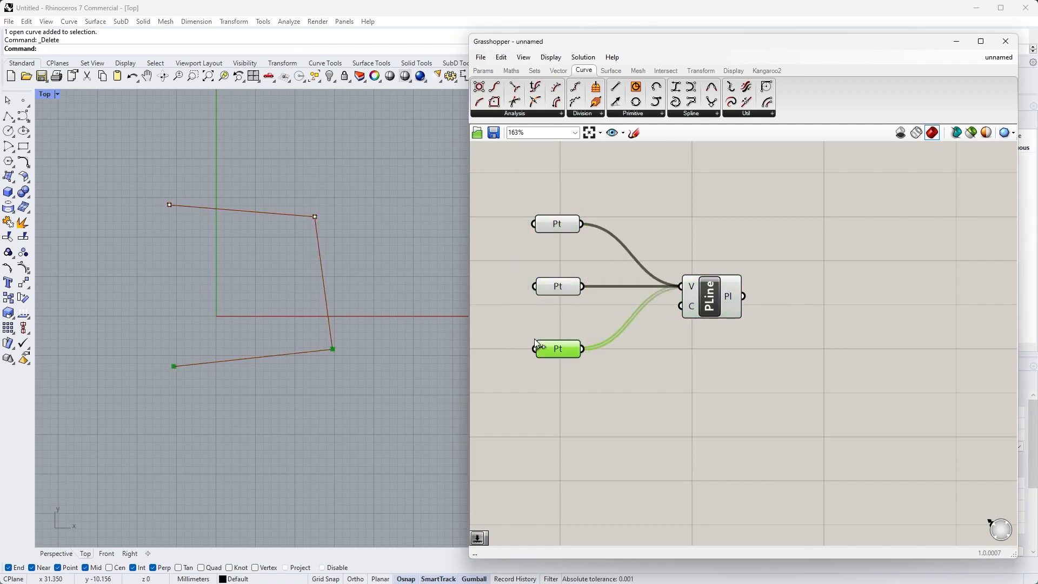
drag(744, 343, 686, 313)
click(703, 357)
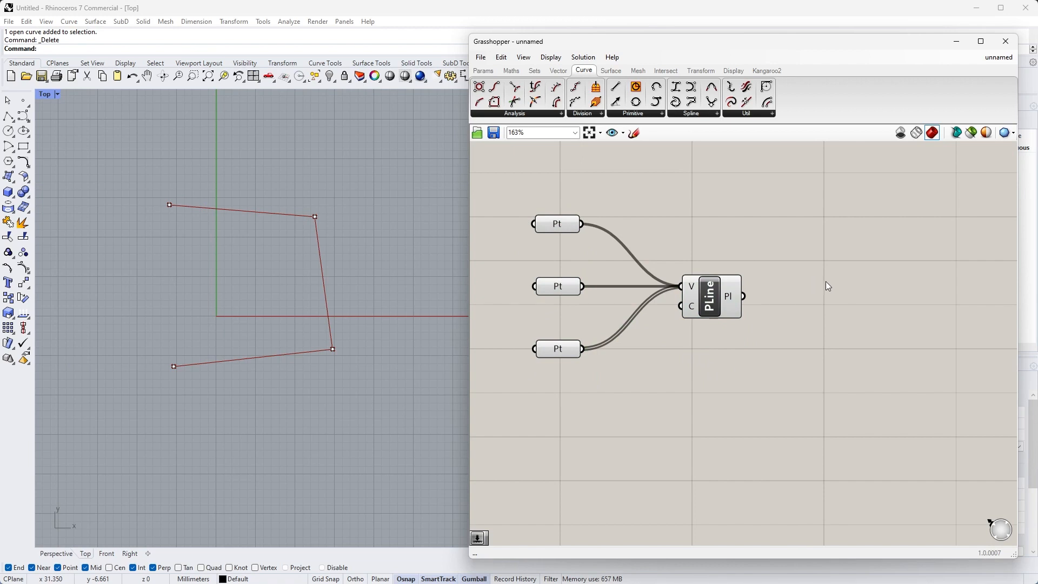
Step: Set the document preview colours to blue for normal and pink for selected geometry, and check them on the polyline component
click(986, 135)
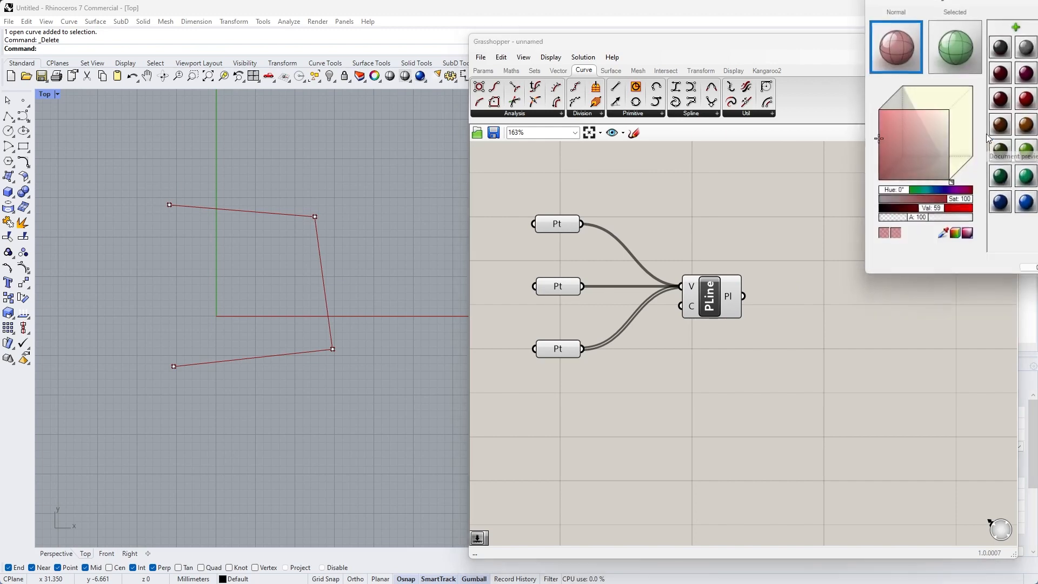
drag(975, 2, 886, 165)
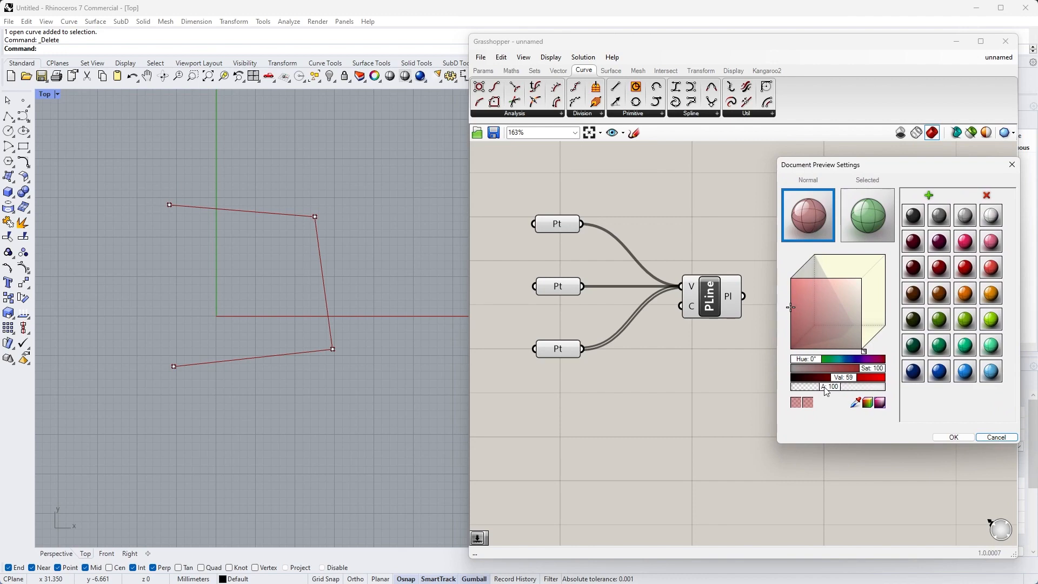
mouse_move(833, 387)
mouse_down()
mouse_move(816, 387)
mouse_move(849, 388)
mouse_up()
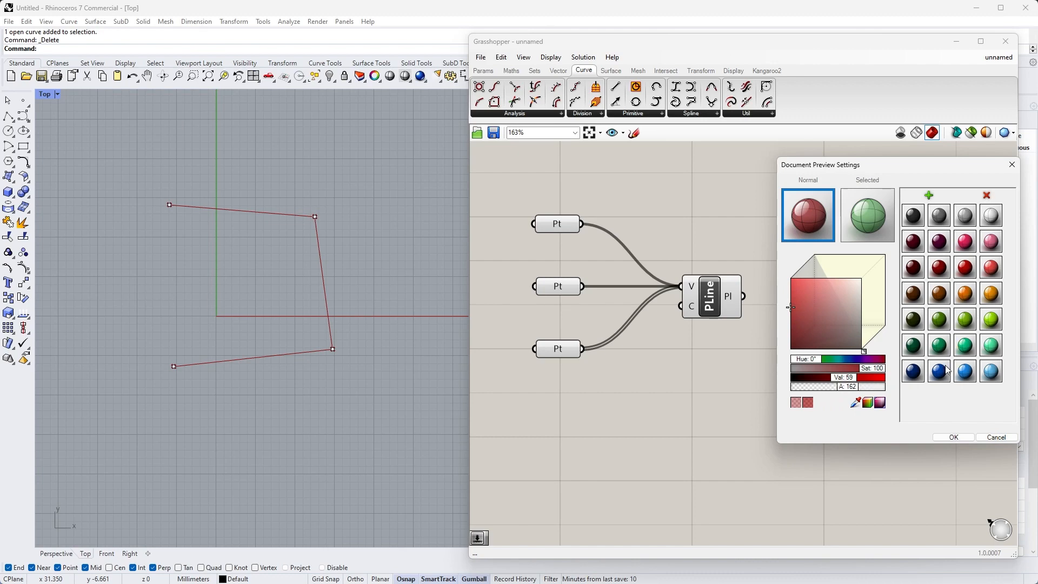
click(966, 374)
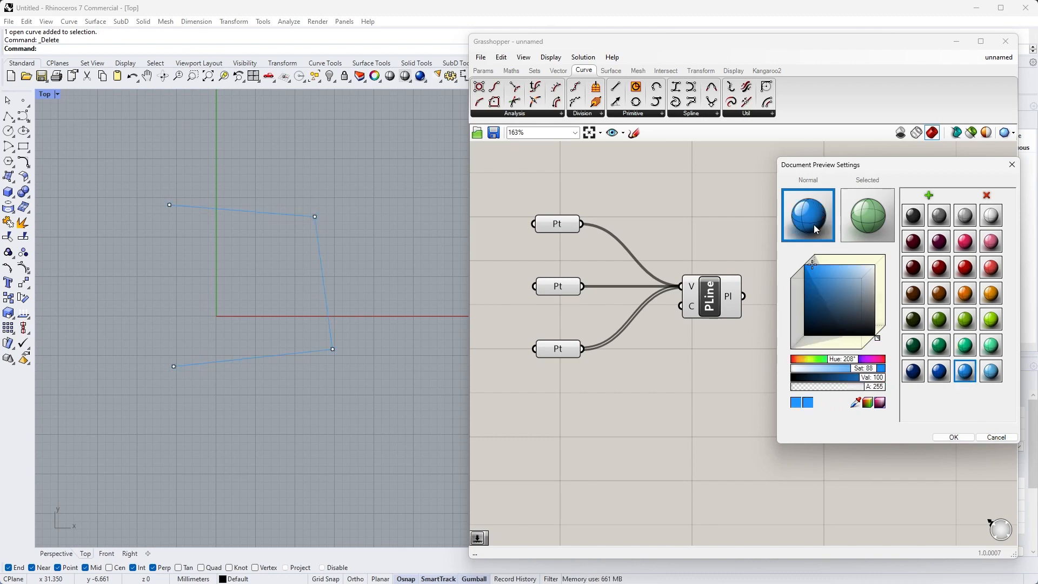
drag(972, 244, 866, 226)
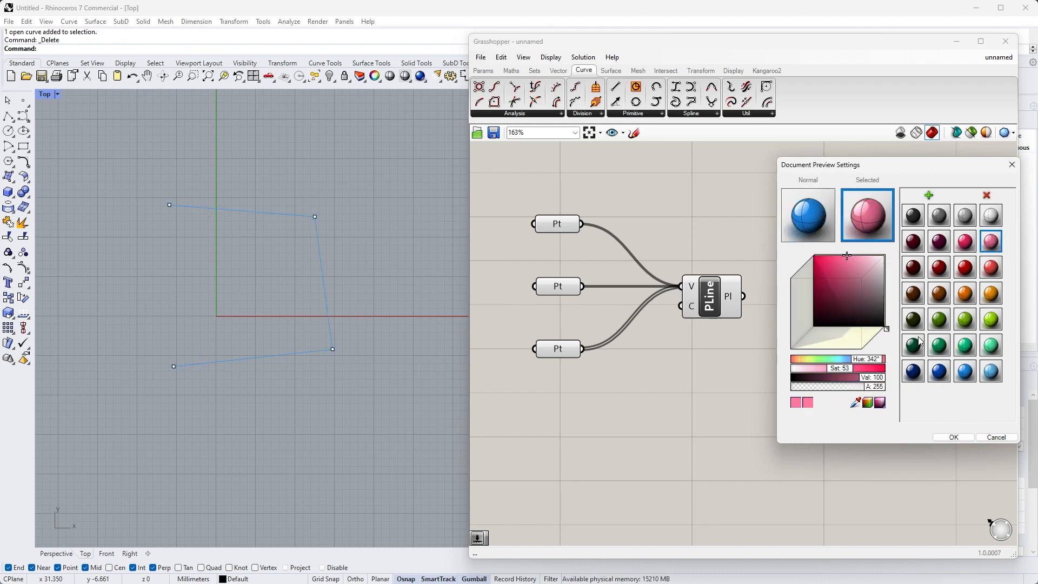
click(954, 437)
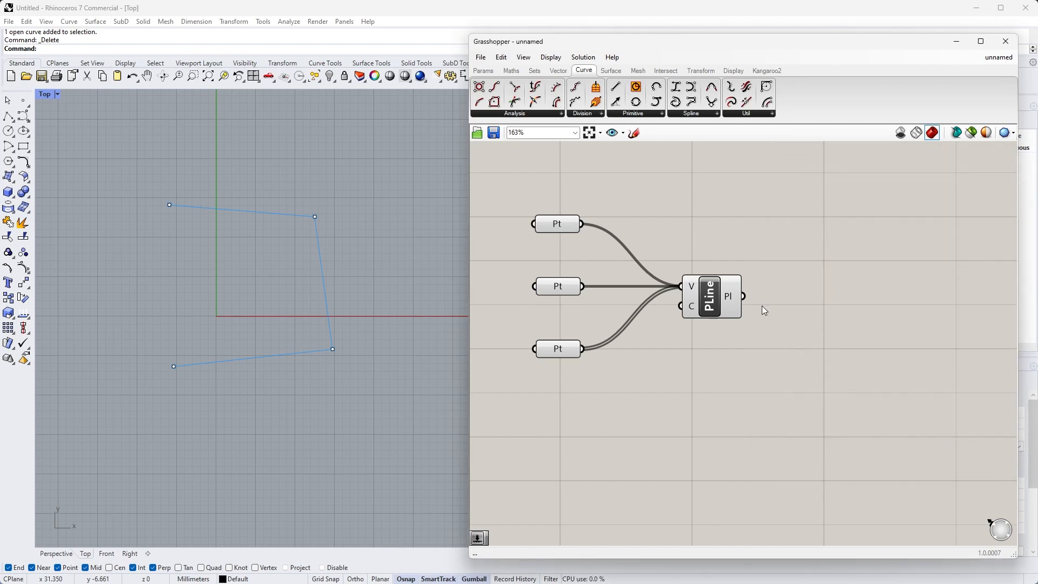
click(724, 303)
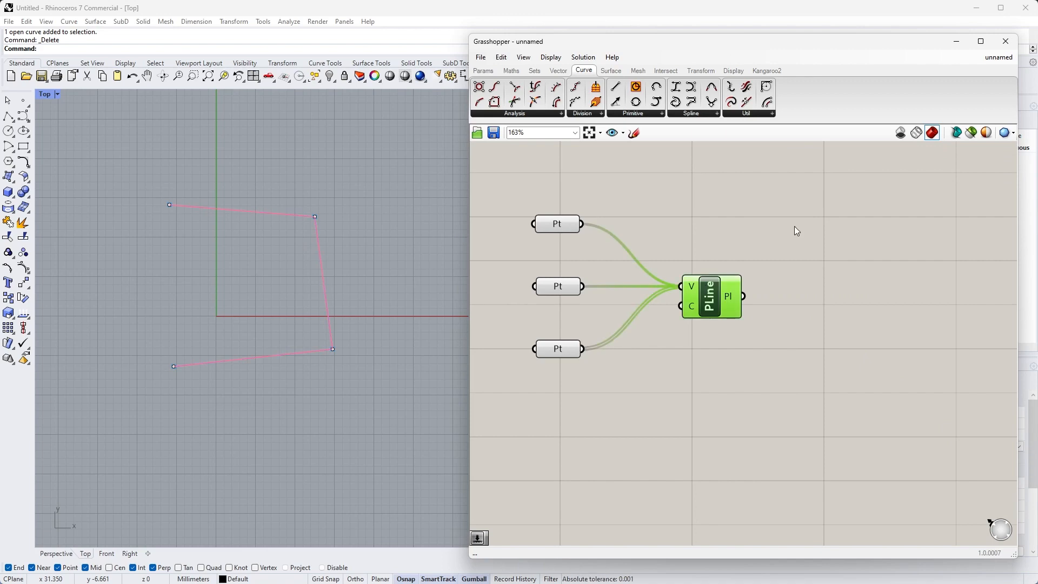
click(870, 208)
Step: Make the default template materials in the viewport preferences match the document materials, dark blue for normal and pink for selected
click(481, 57)
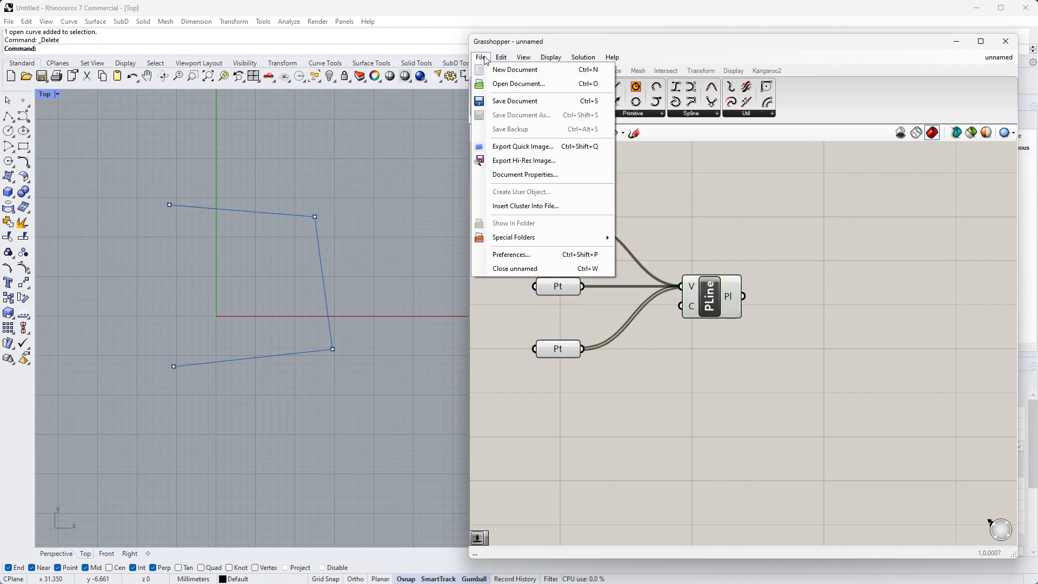
click(512, 254)
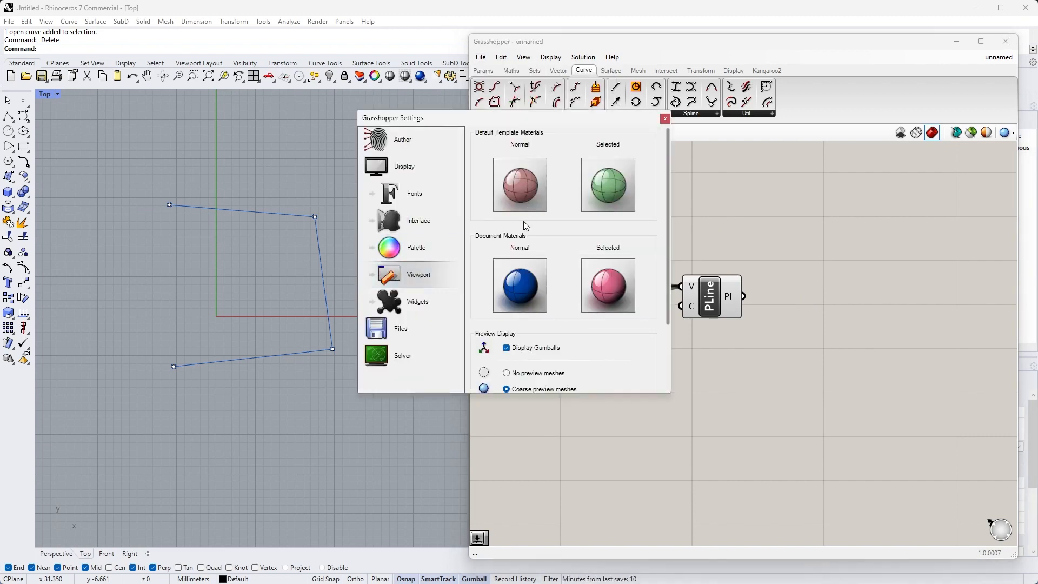
click(522, 181)
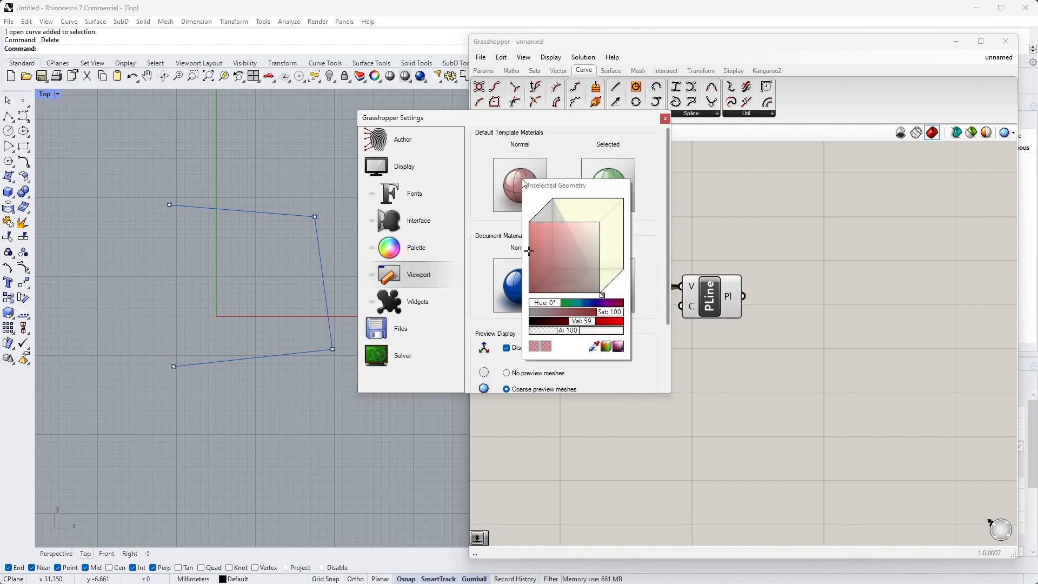
click(608, 172)
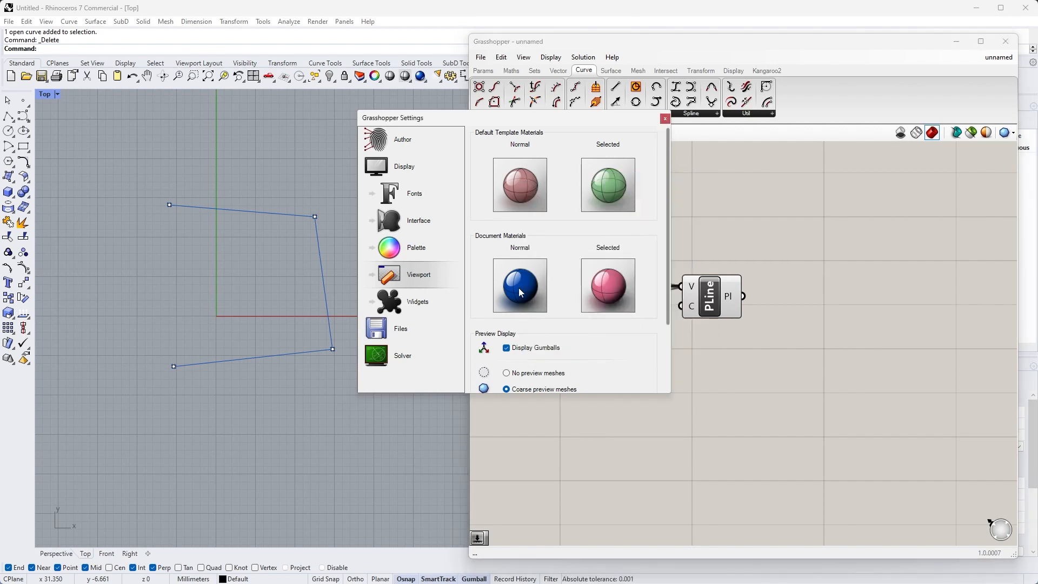
drag(590, 283, 601, 190)
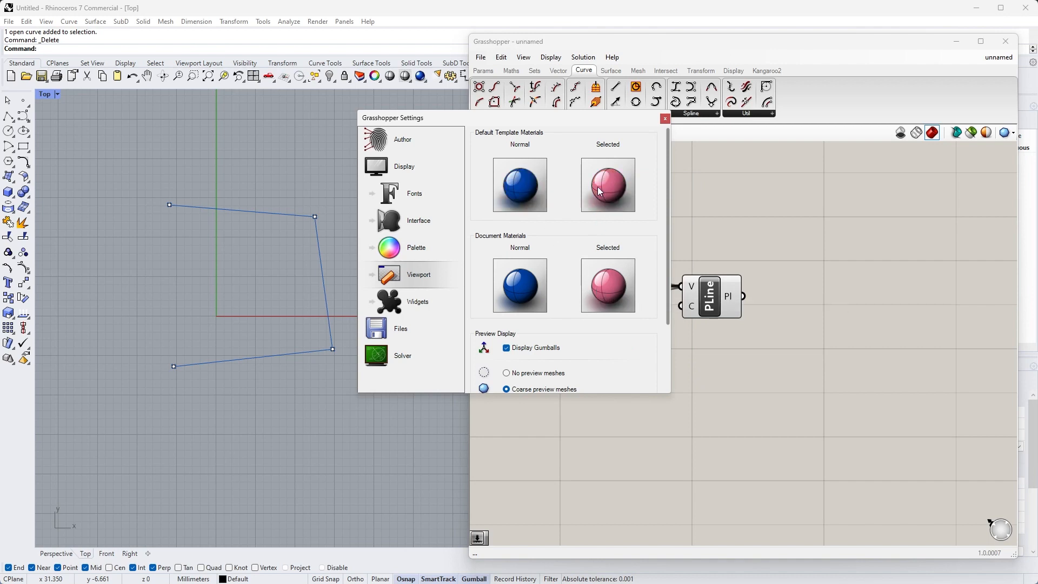
click(665, 118)
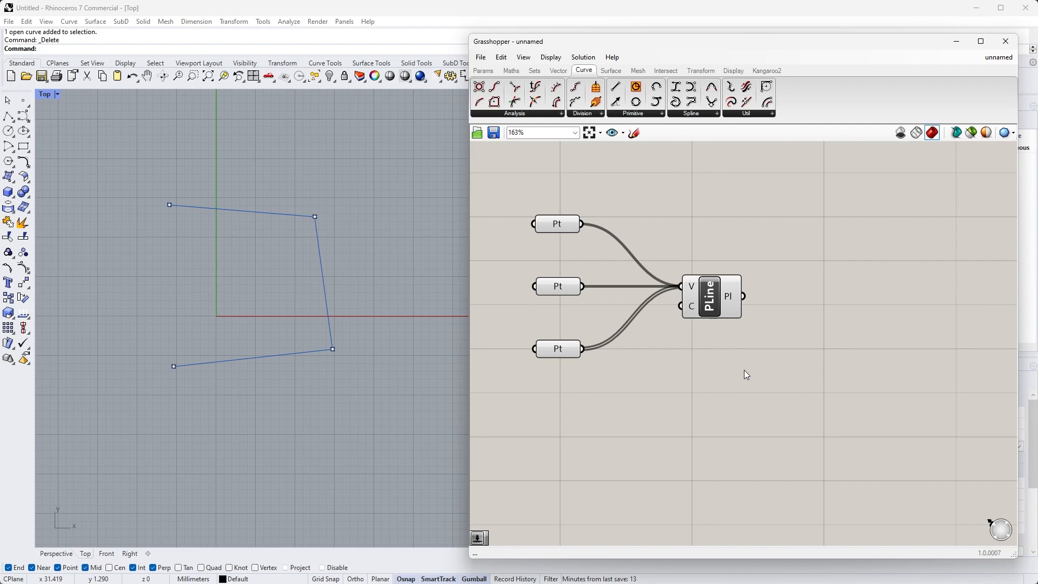
Step: Turn the polyline component's preview off and on again
click(708, 295)
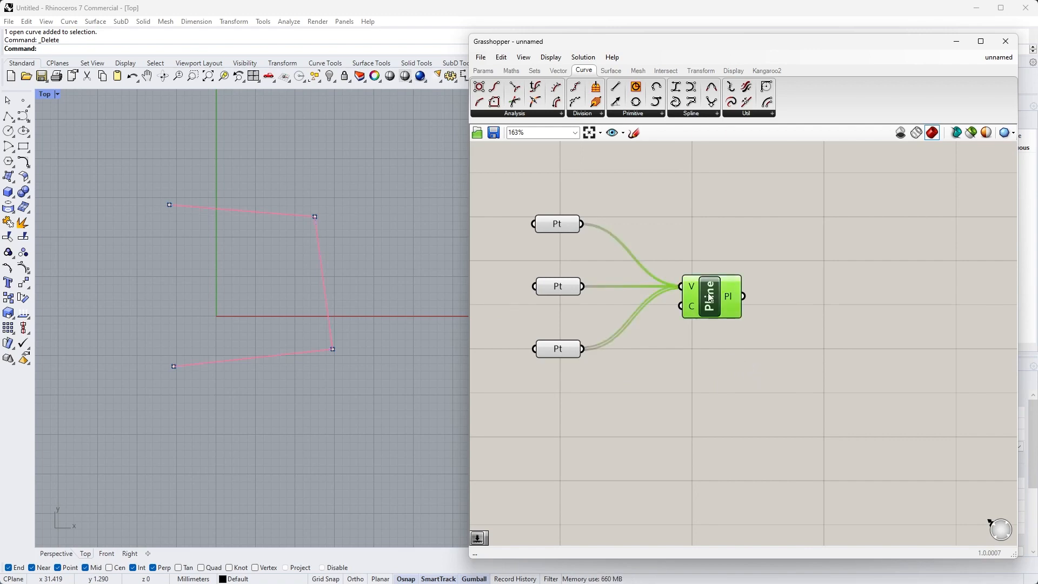
click(786, 326)
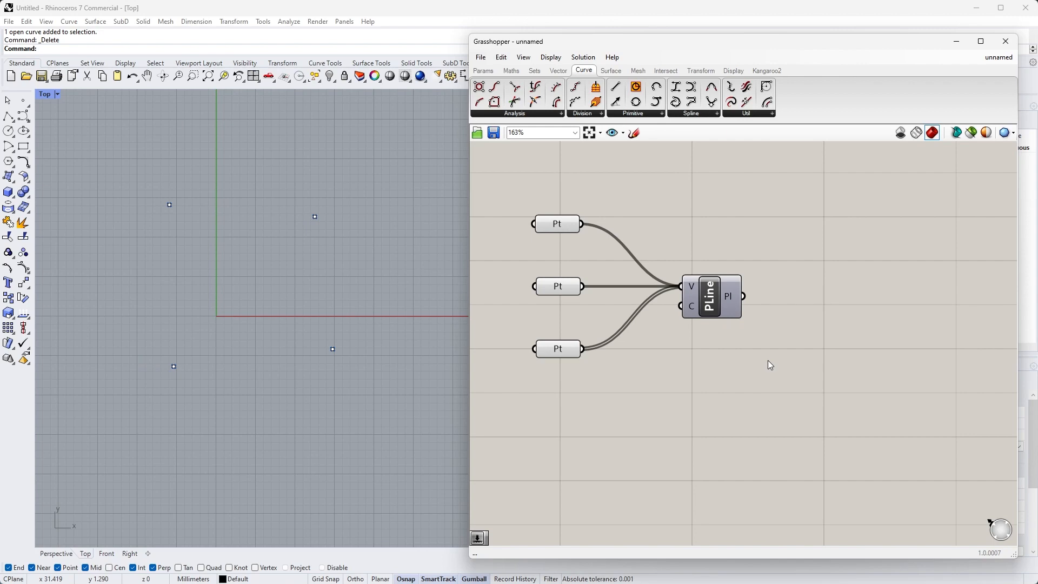
click(708, 296)
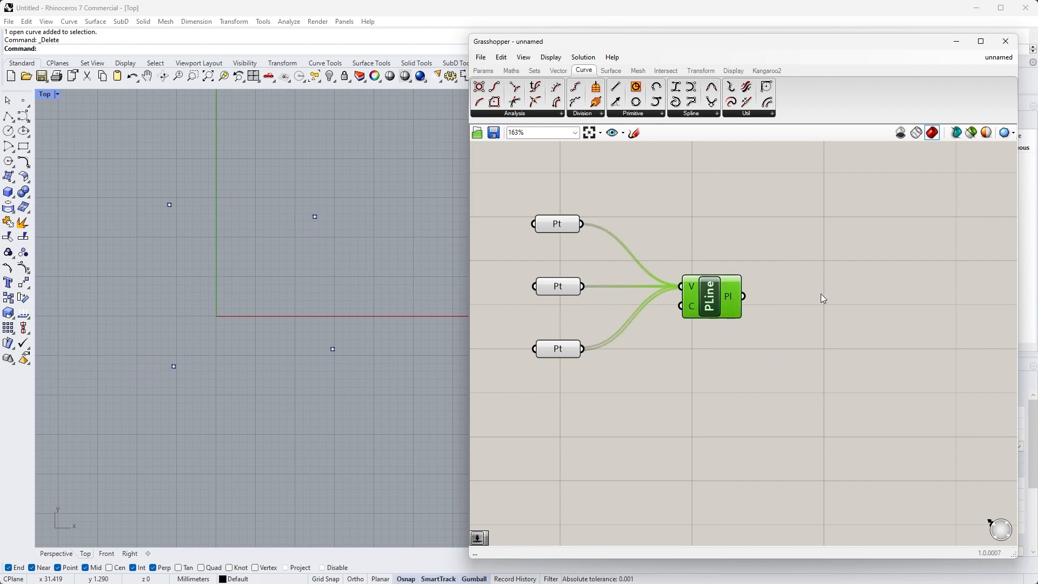
key(ctrl+q)
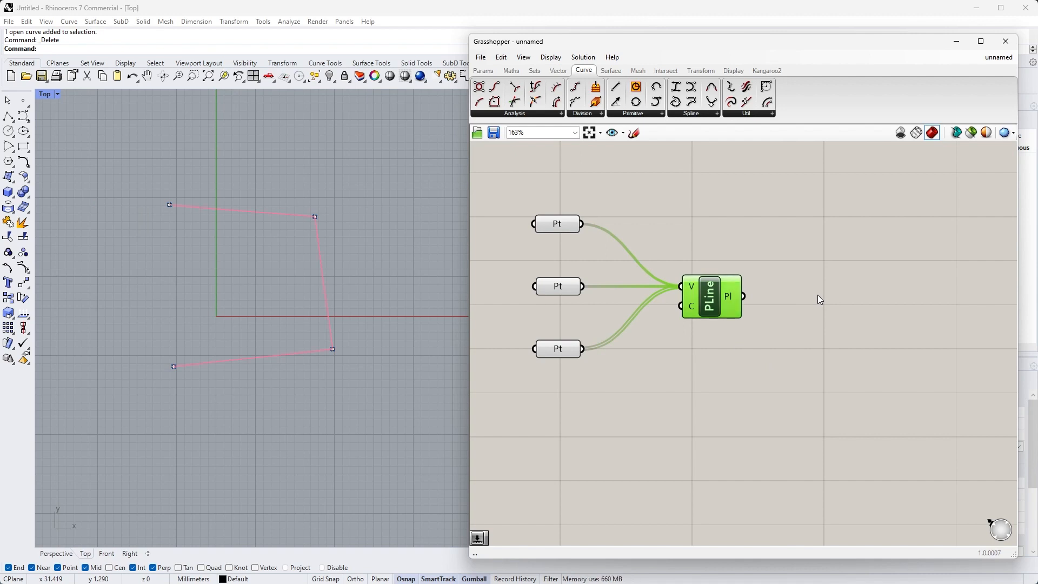
Step: Turn off the viewport preview of the three Point parameters
click(817, 299)
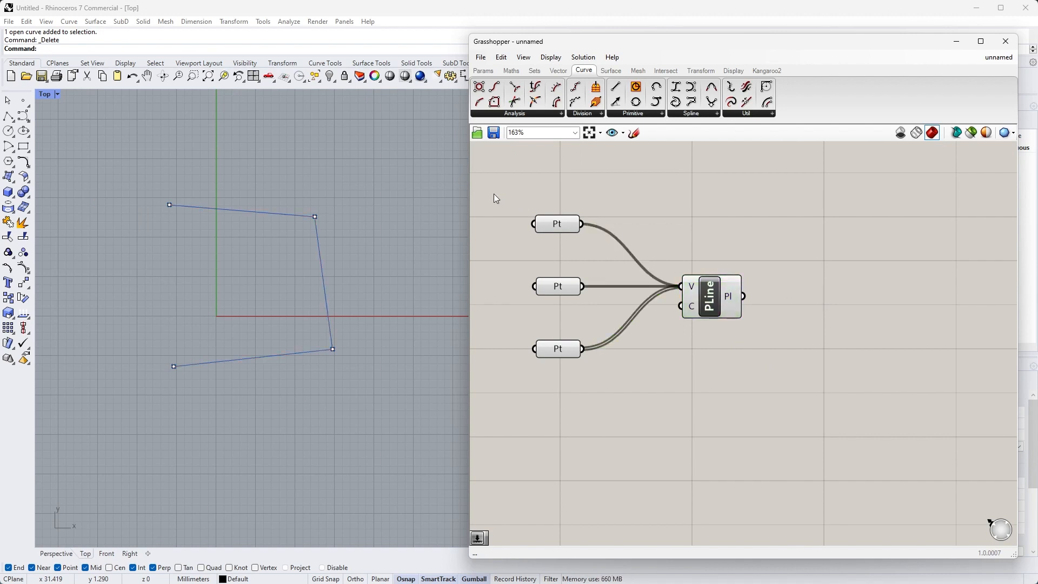
drag(490, 186, 618, 398)
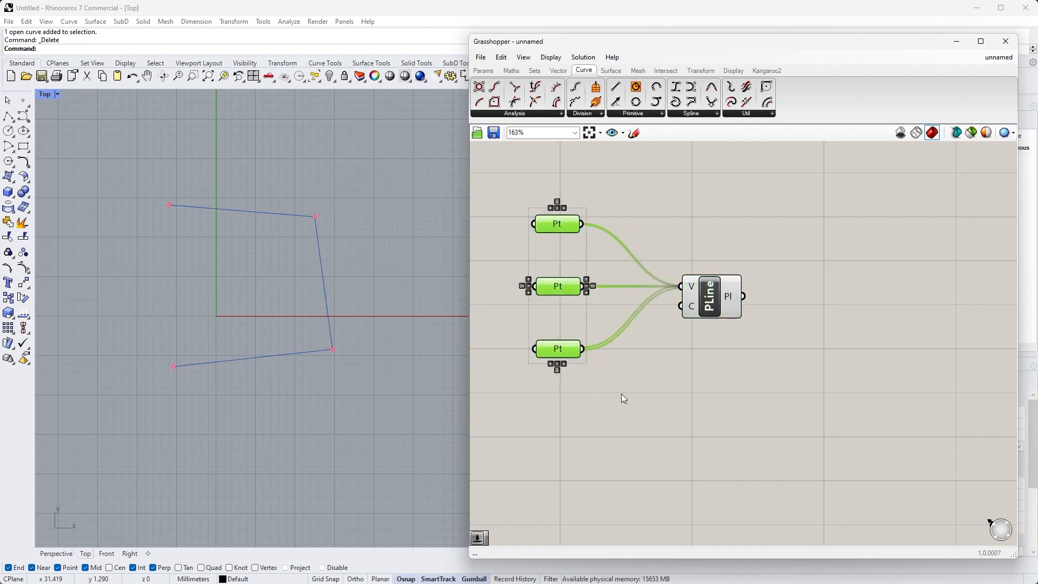
click(660, 374)
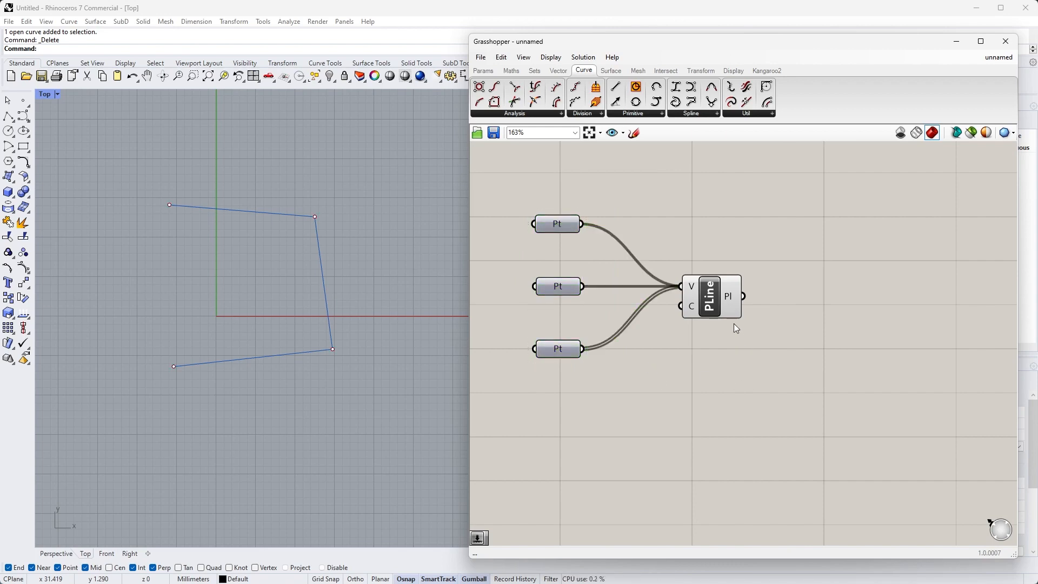
Step: Hide the polyline component's preview in the viewport and show it again
click(710, 293)
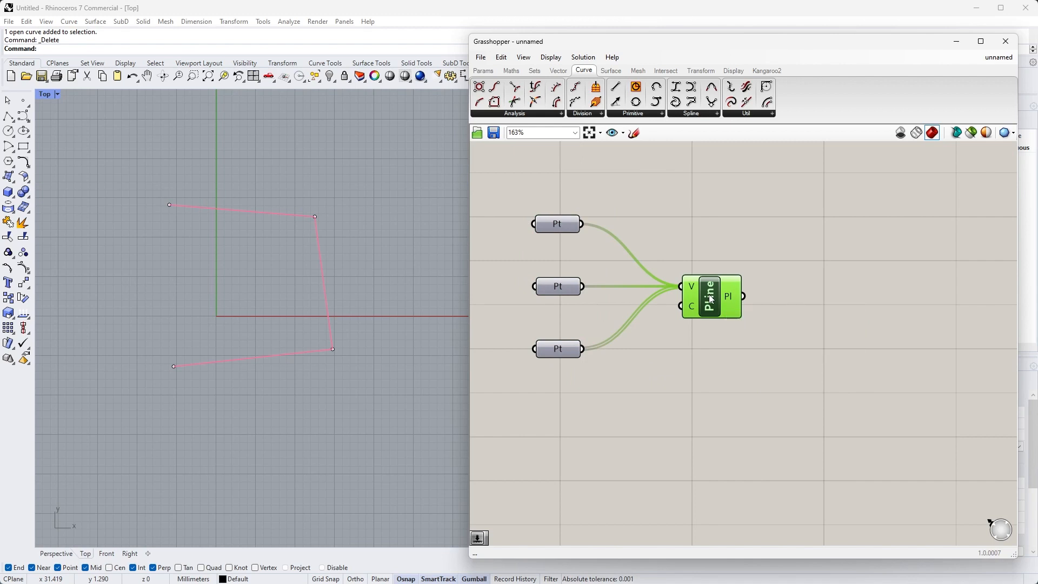
right_click(709, 294)
click(736, 313)
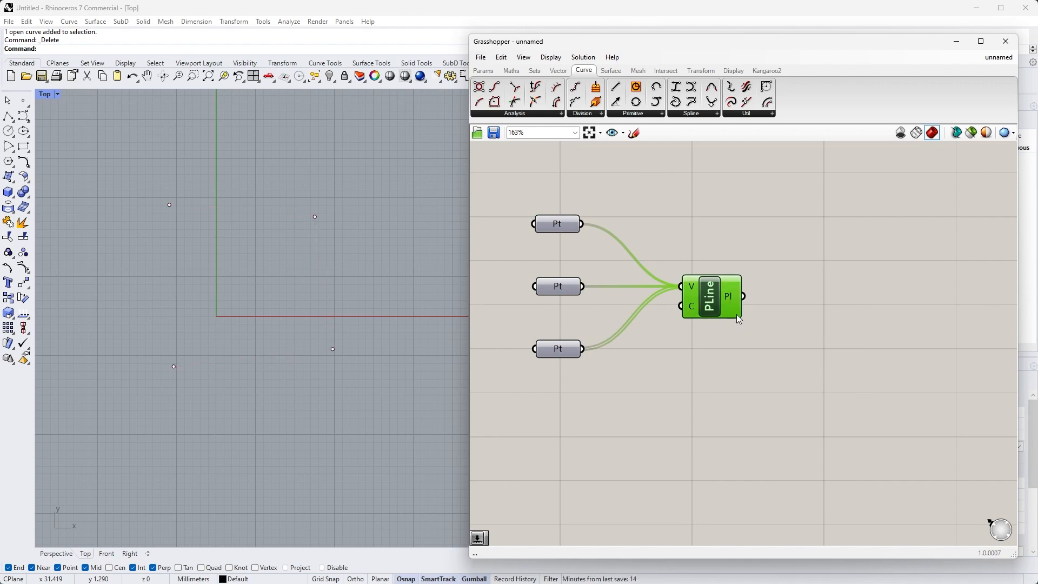
right_click(711, 292)
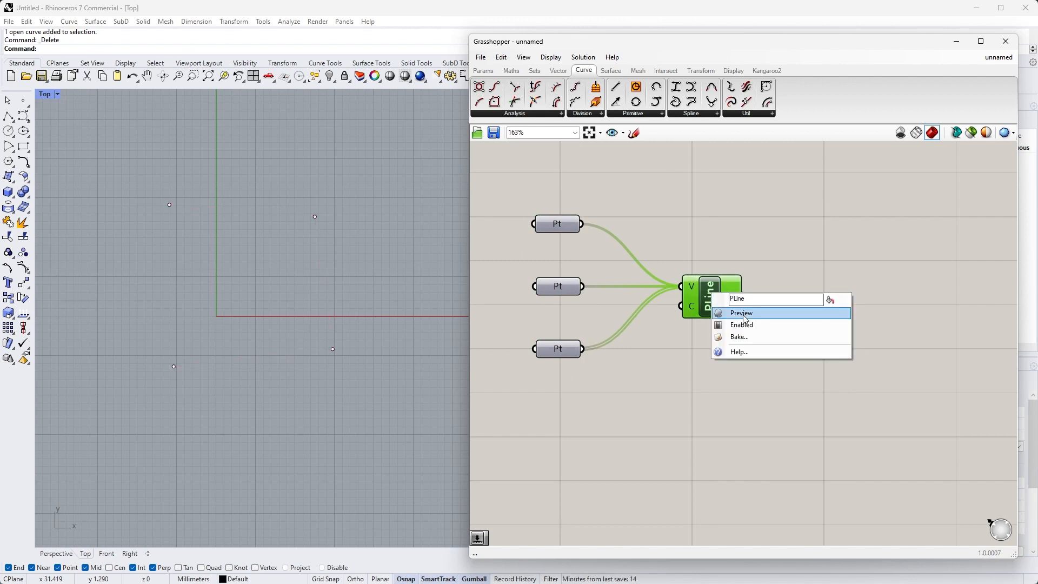
click(740, 313)
click(731, 368)
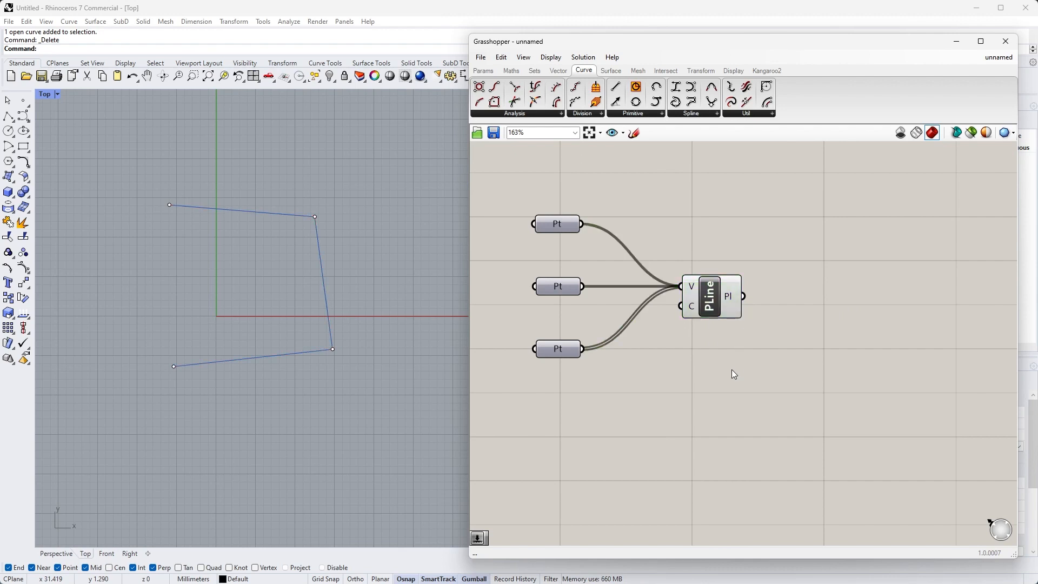
Step: Switch the document preview off, set it to wireframe, and return it to shaded
click(900, 134)
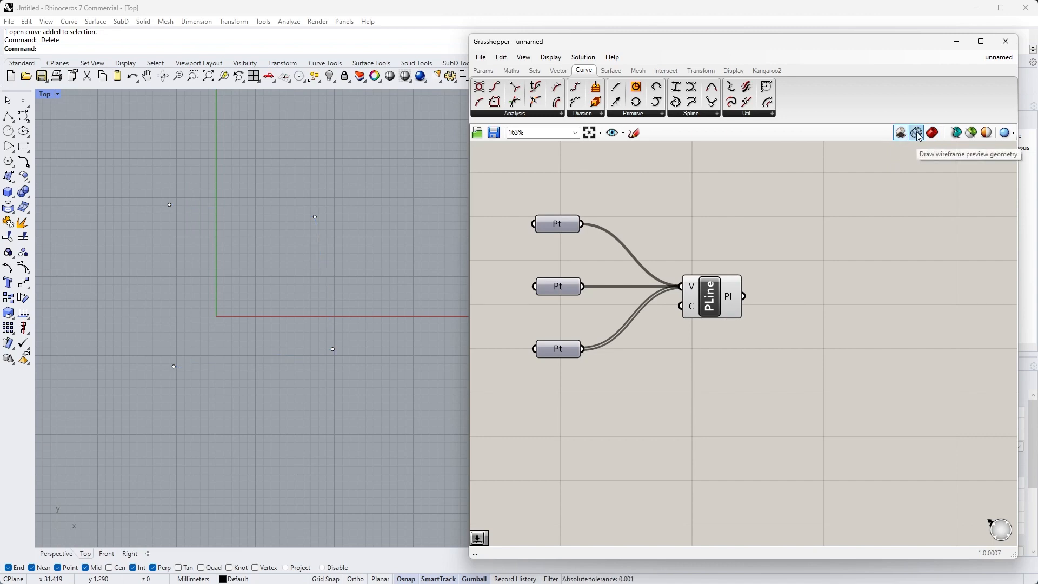
click(916, 132)
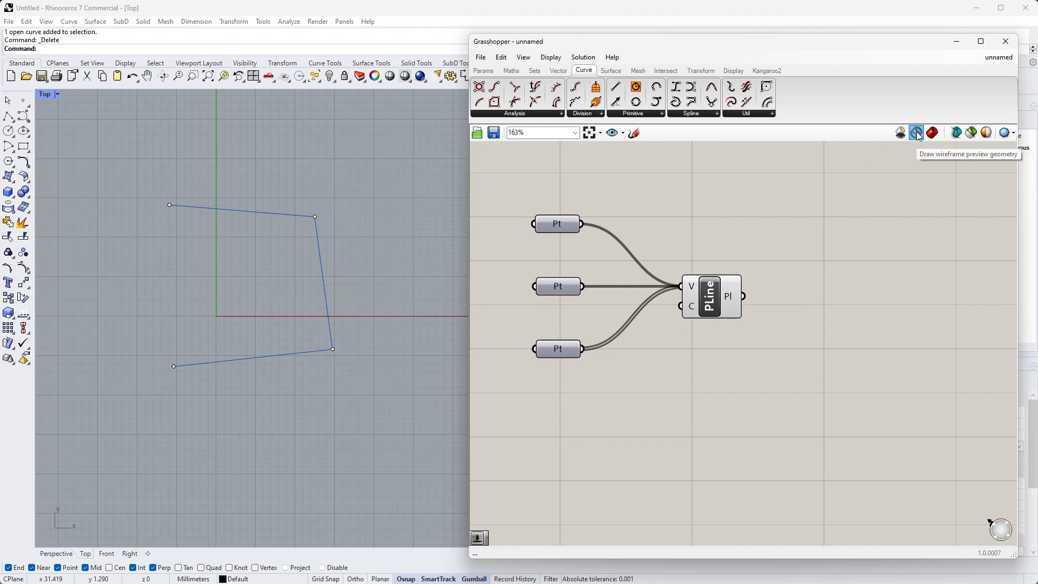
click(49, 93)
click(517, 168)
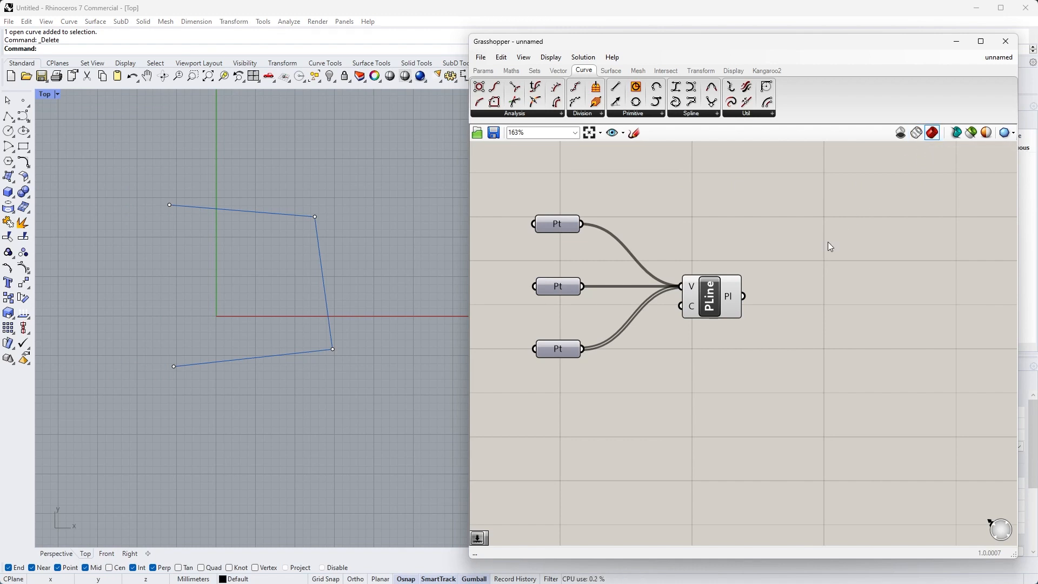
Step: Limit the preview to selected objects, check it on the Point parameters and the polyline, and restore the full preview
click(971, 133)
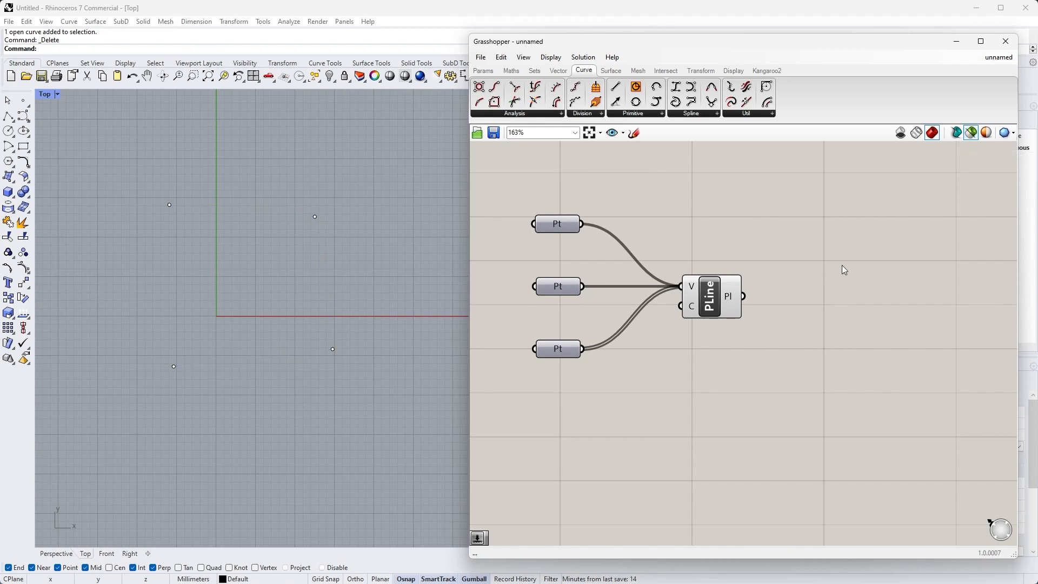
click(558, 223)
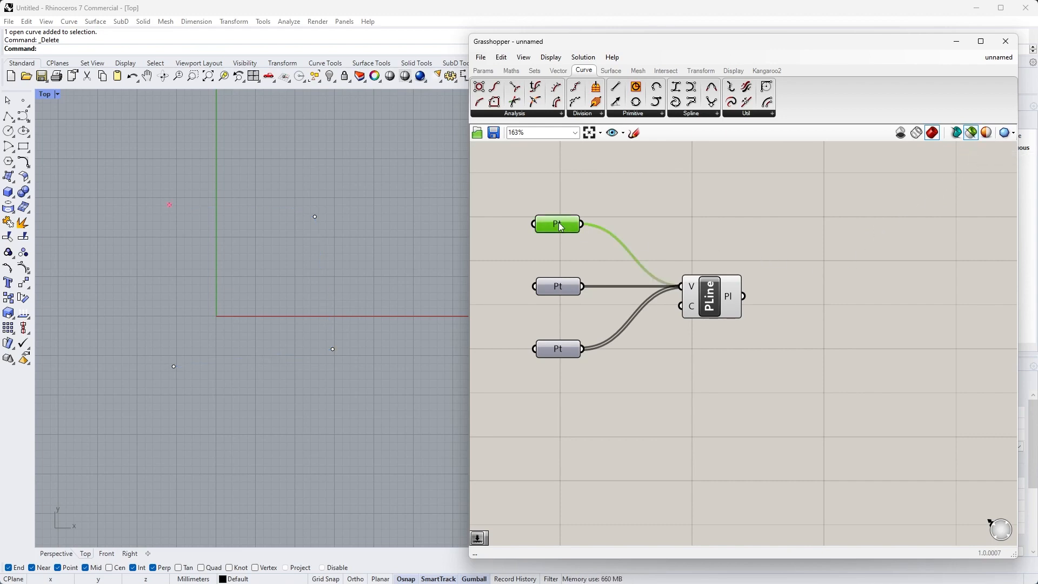
click(566, 289)
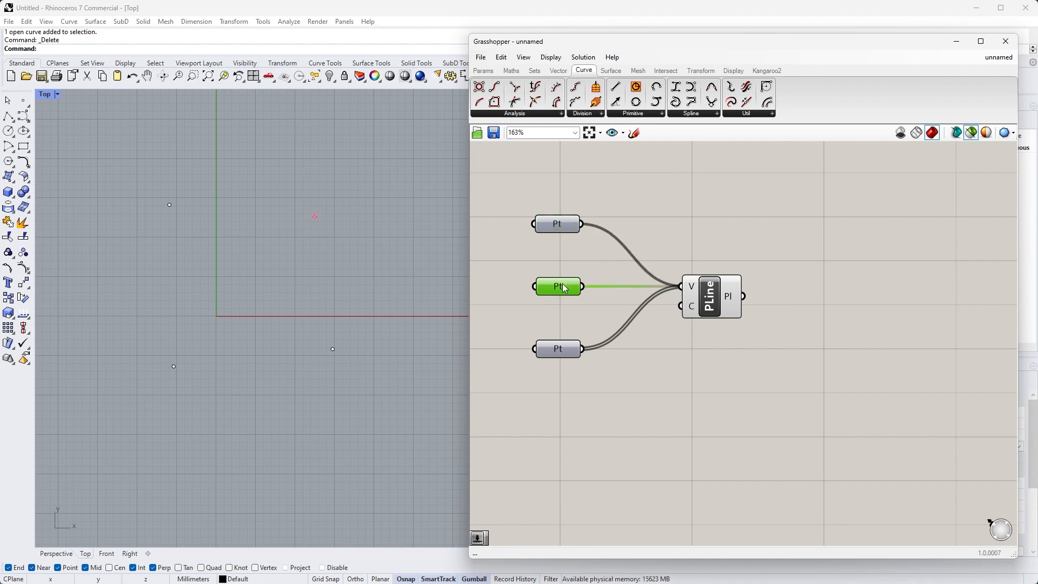
click(562, 349)
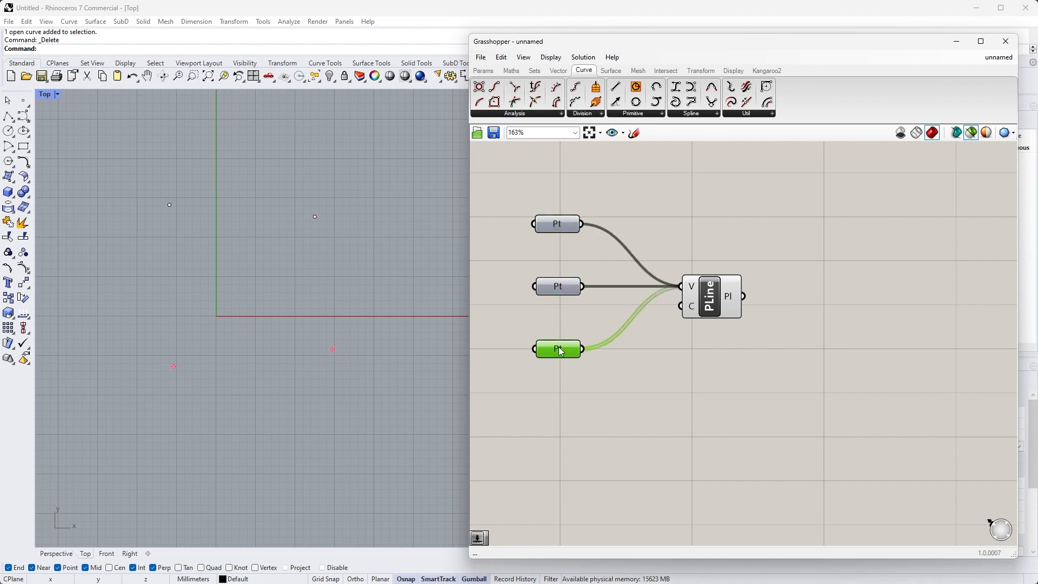
click(713, 295)
click(560, 286)
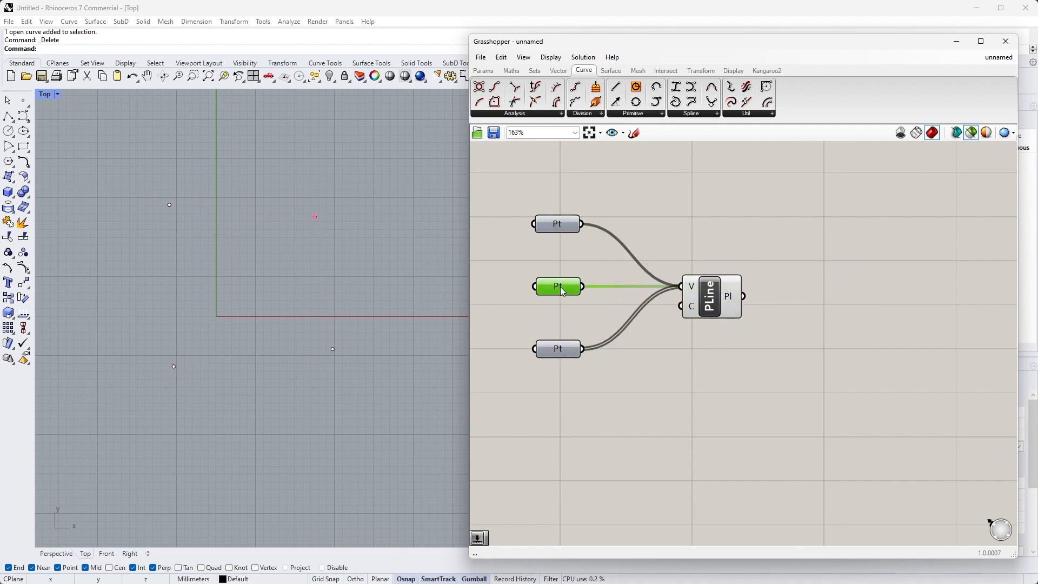
click(711, 304)
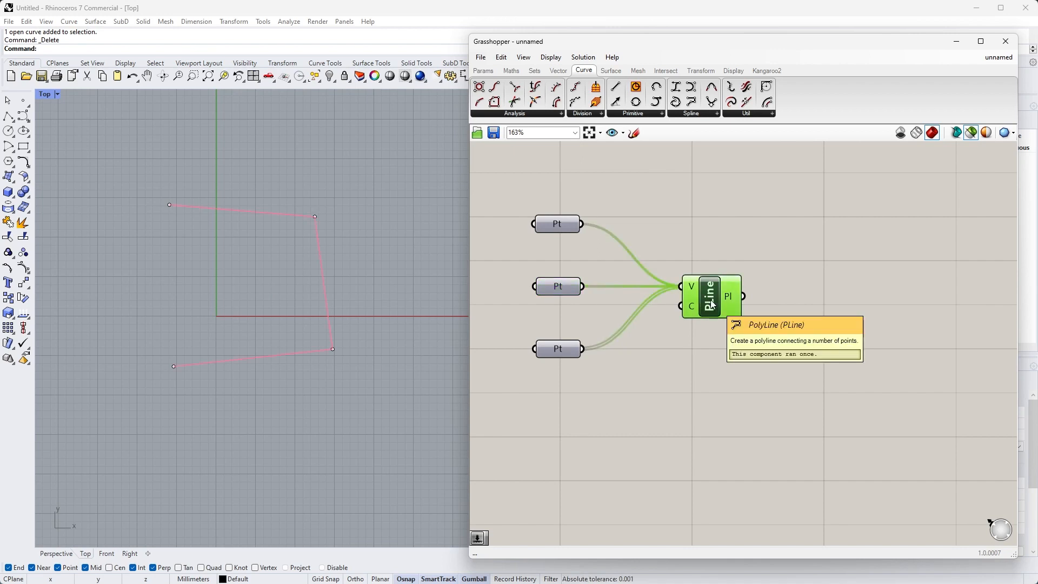
click(984, 145)
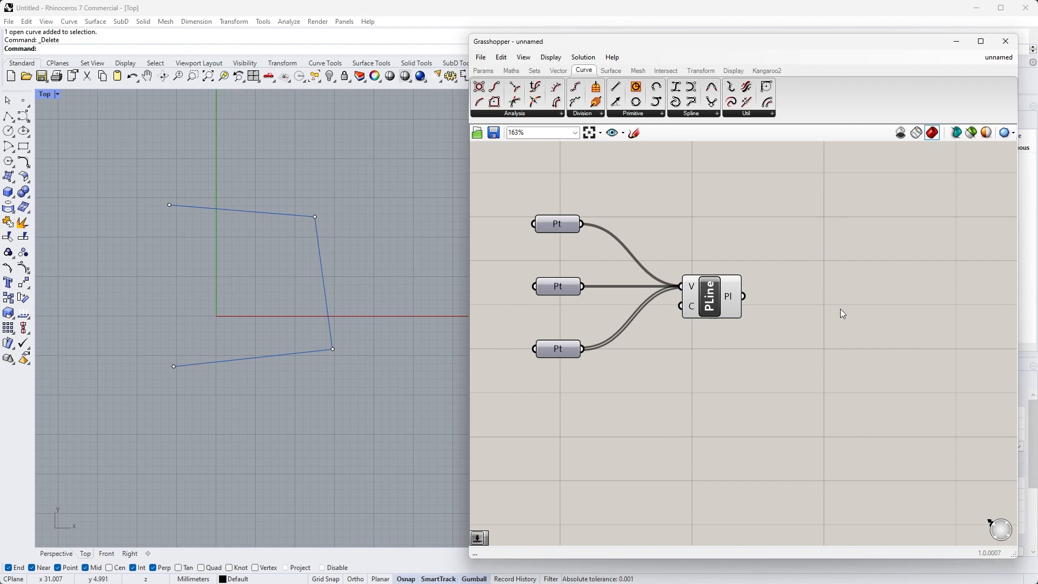
Step: Add an Interpolate curve component directly below the polyline component
double_click(702, 376)
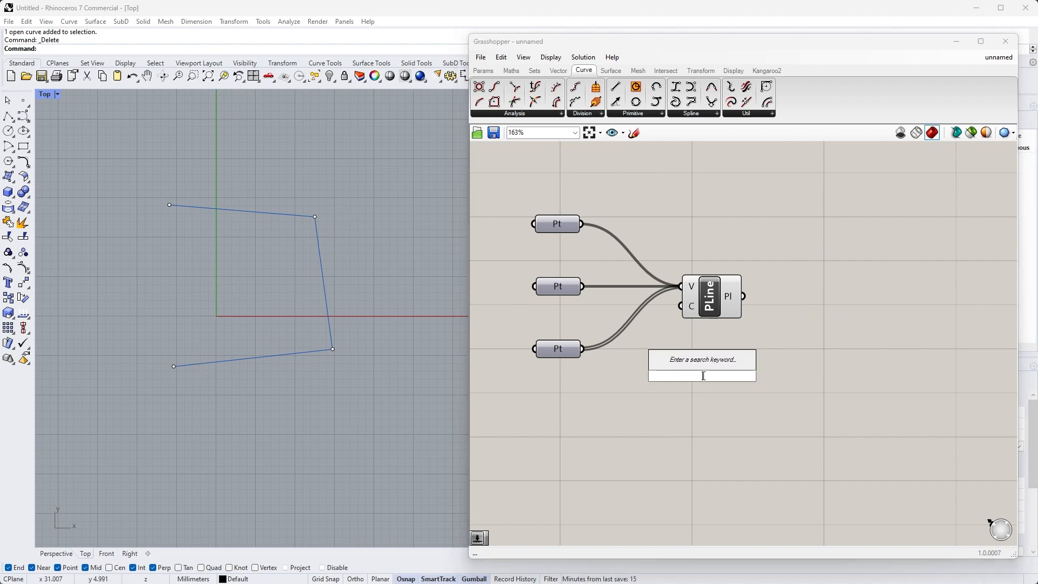
text(interpolate)
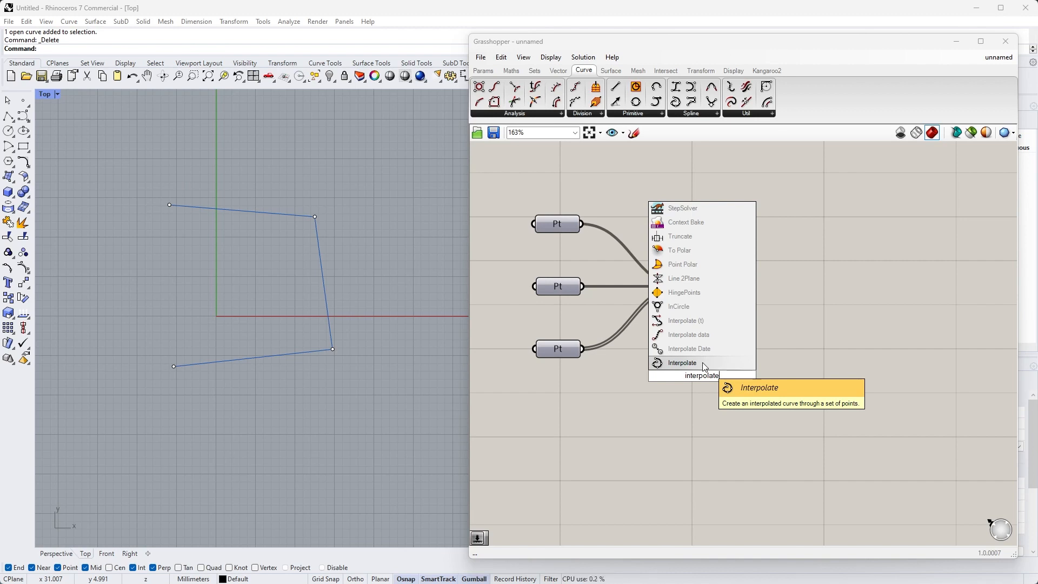
click(703, 364)
drag(706, 375, 716, 379)
click(799, 373)
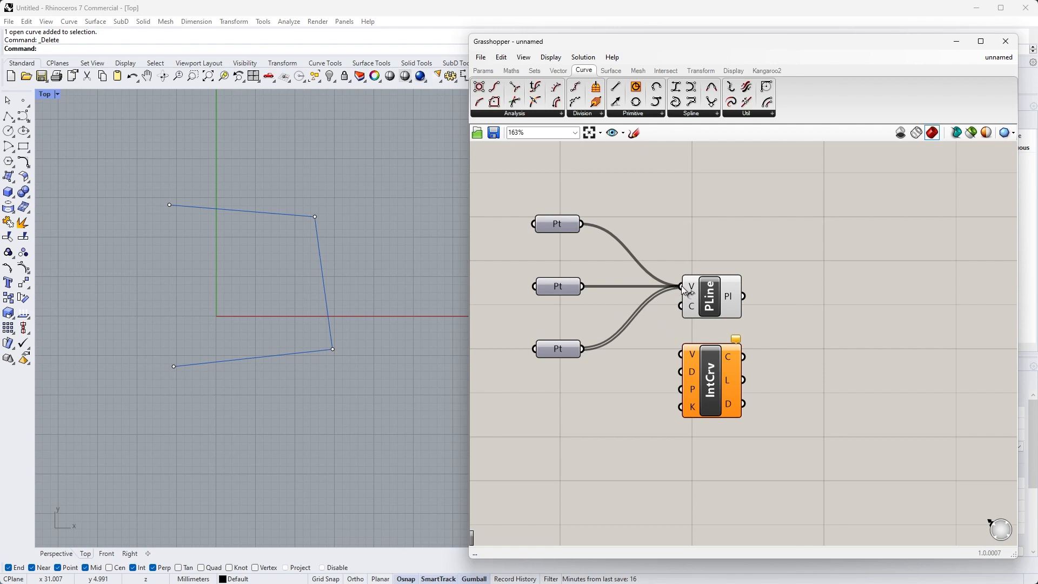
Step: Transfer all point wires from the polyline's V input to the Interpolate component's V input, return them, and transfer them again
ctrl+shift+drag(682, 289, 680, 355)
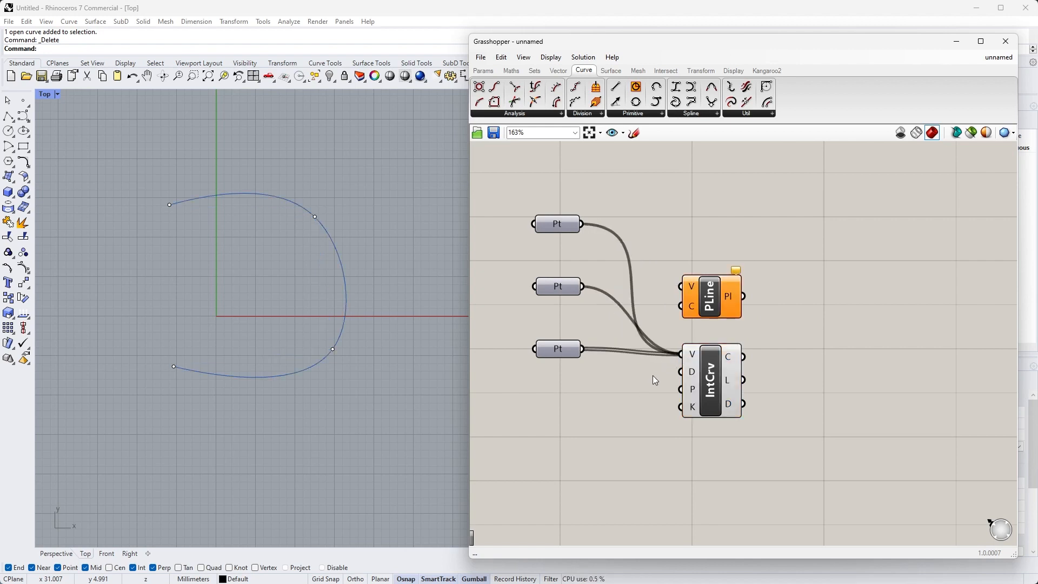
ctrl+shift+drag(683, 354, 680, 287)
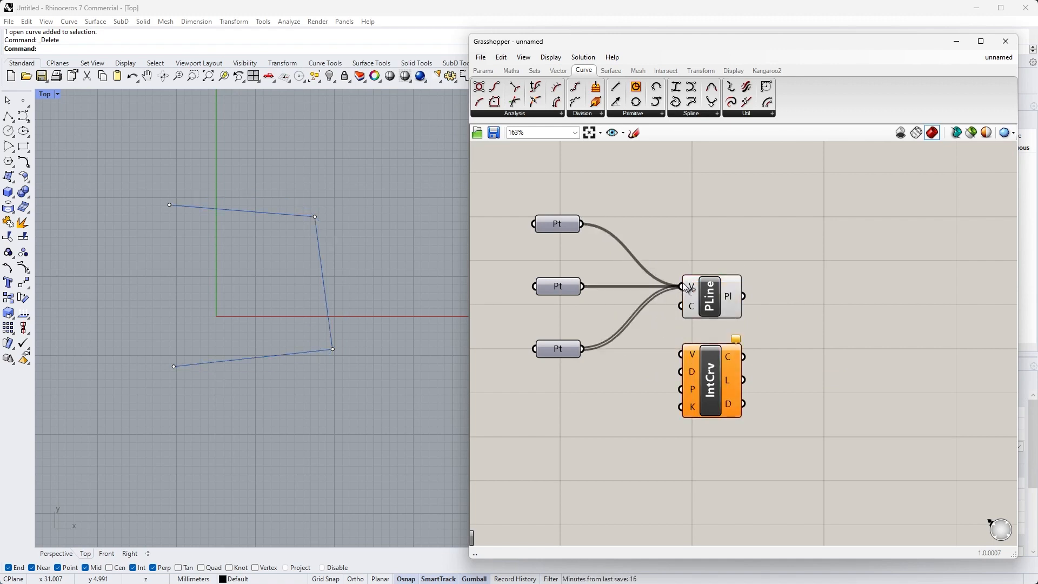
ctrl+shift+drag(681, 287, 680, 354)
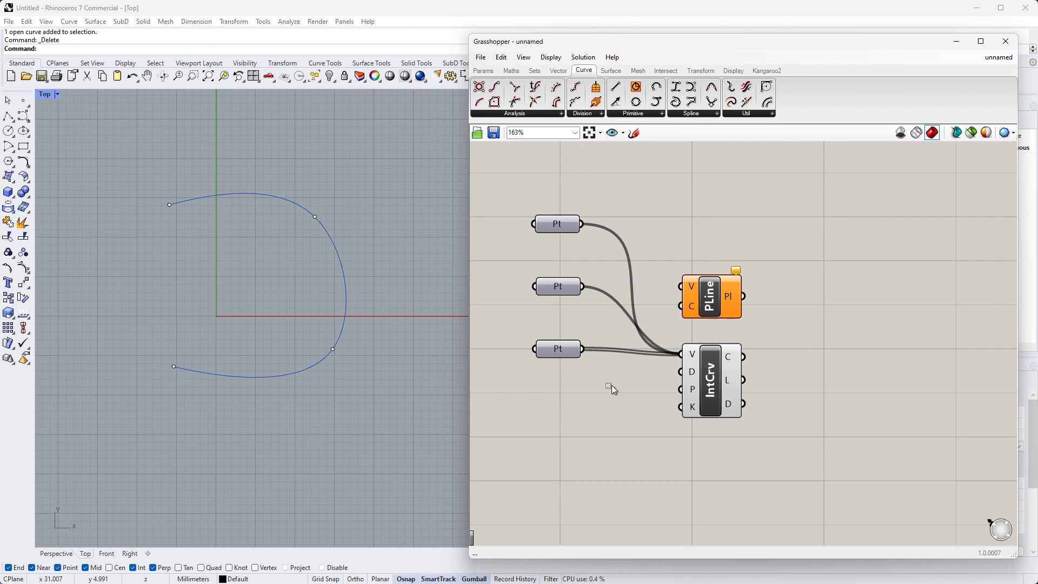
Step: Shift the middle Point parameter out of line, align all three in one column and distribute them evenly
drag(611, 384, 559, 214)
click(562, 285)
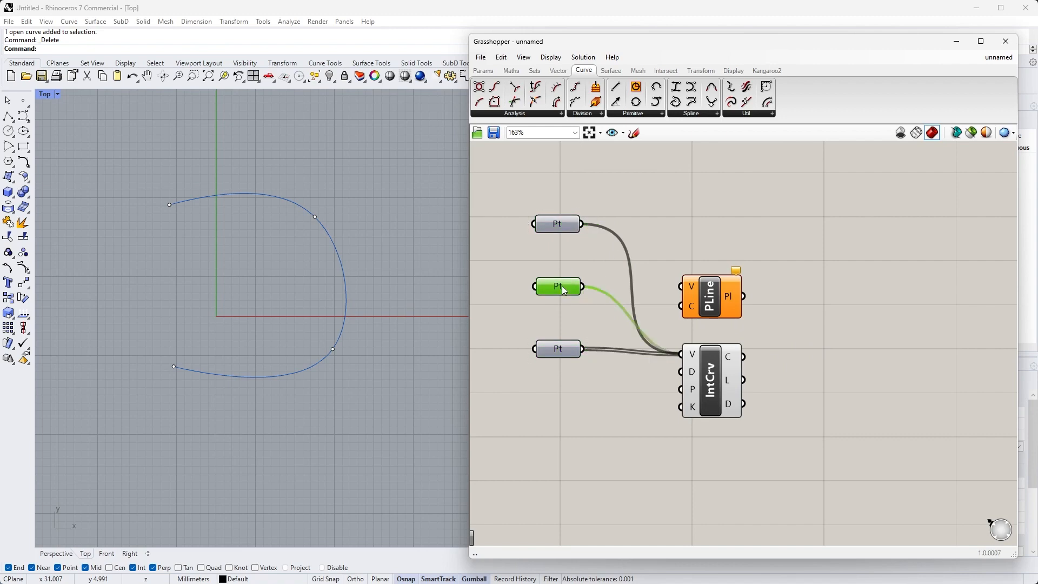
drag(562, 286, 576, 286)
drag(625, 192, 533, 385)
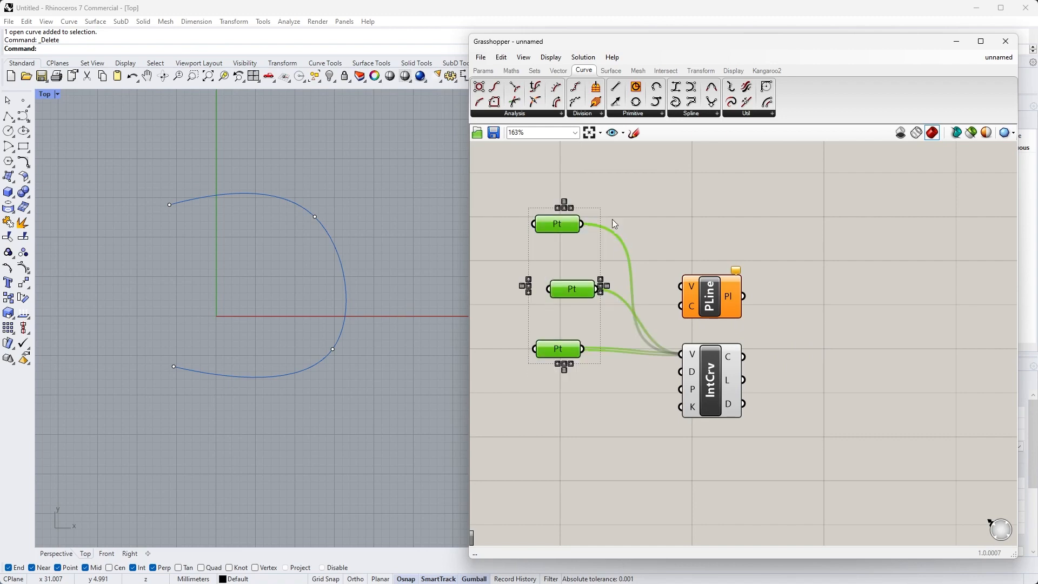
click(562, 209)
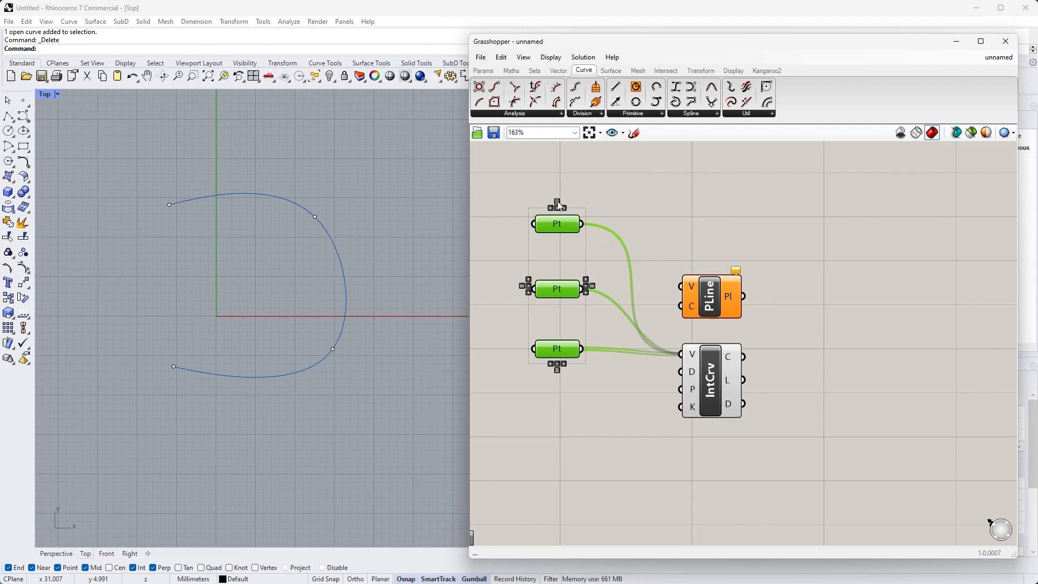
click(557, 202)
click(666, 216)
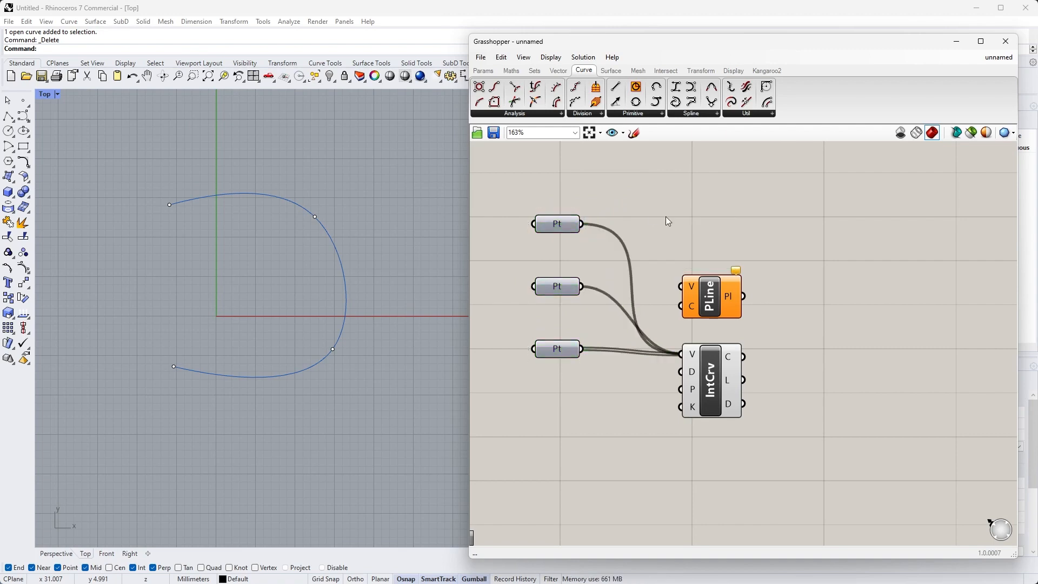
Step: Raise the Interpolate component level with the lowest Point parameter and open extra canvas space between the points and the curve components
click(726, 352)
click(722, 328)
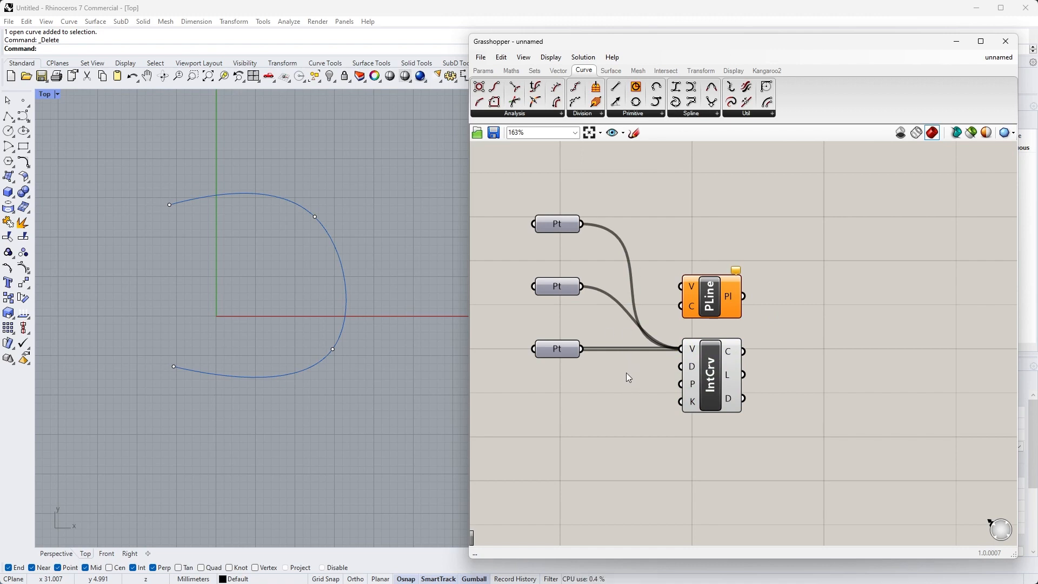
alt+drag(618, 371, 691, 395)
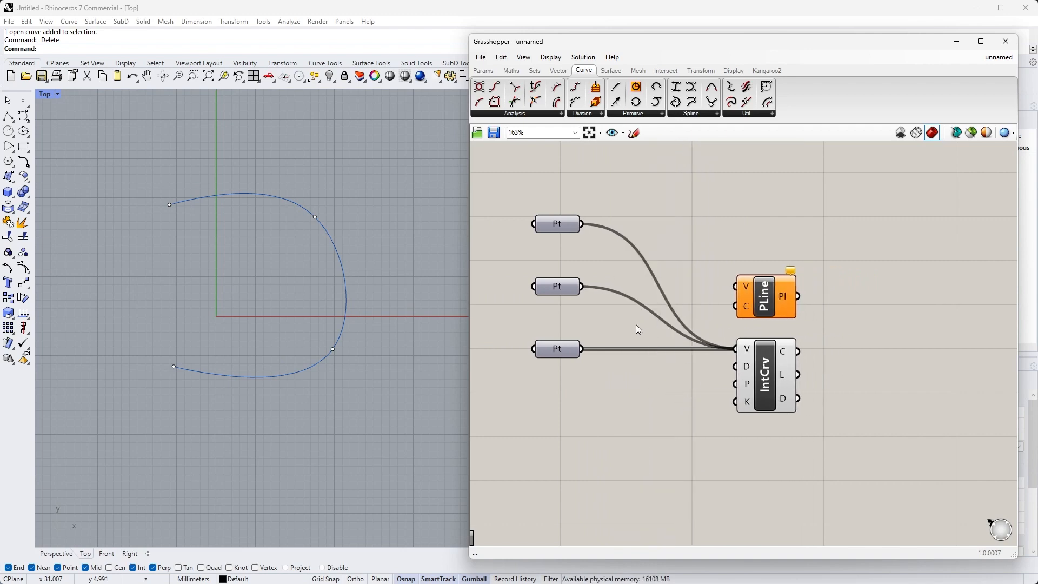
mouse_move(635, 325)
alt+mouse_down()
mouse_move(644, 385)
mouse_move(641, 267)
mouse_move(648, 324)
alt+mouse_up()
key(alt)
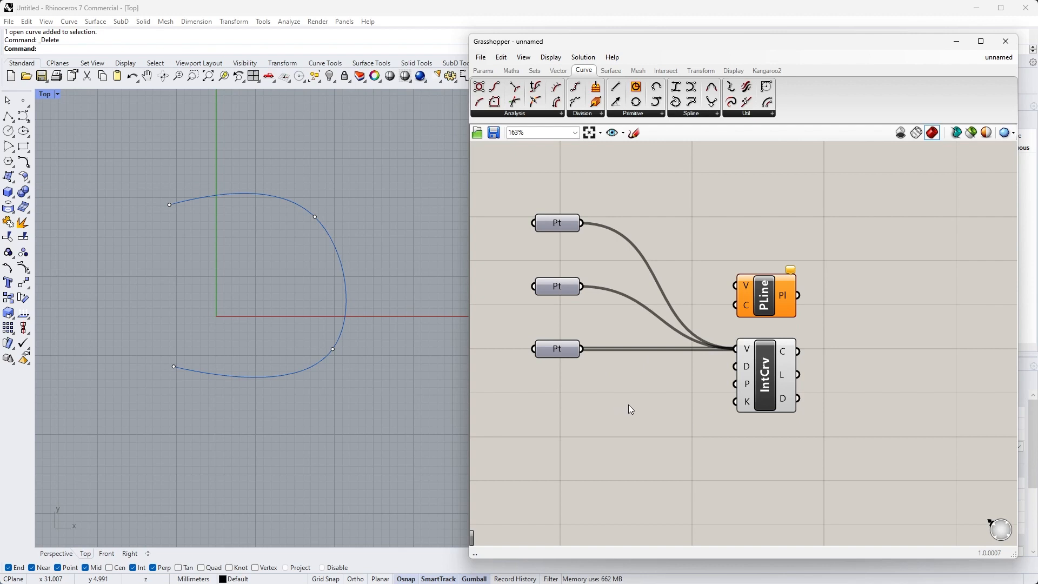
Step: Group the three Point parameters and move the group lower and closer to the curve components
drag(660, 420, 507, 186)
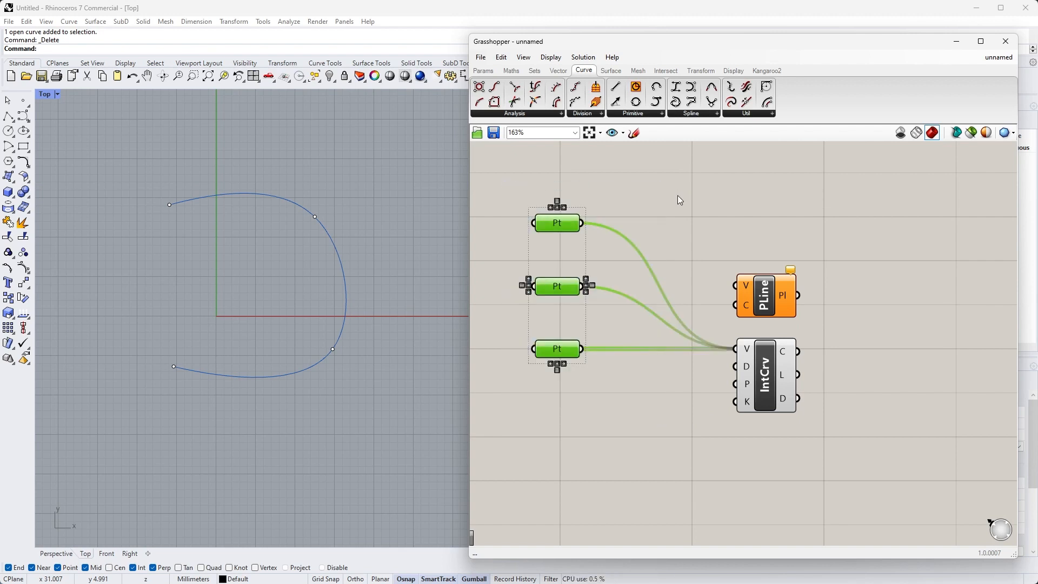
key(ctrl+g)
click(676, 196)
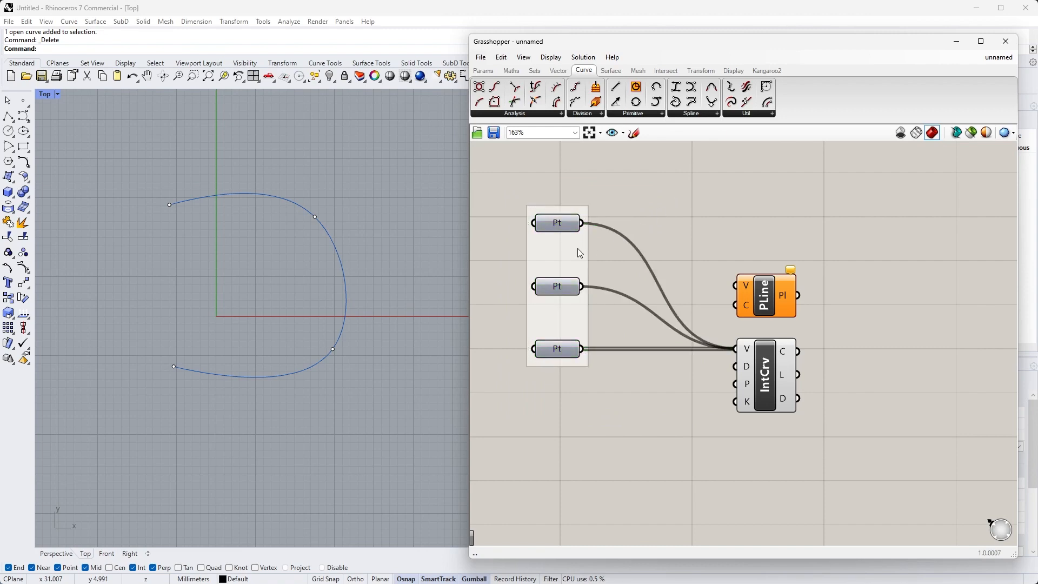
drag(577, 248, 622, 308)
click(637, 318)
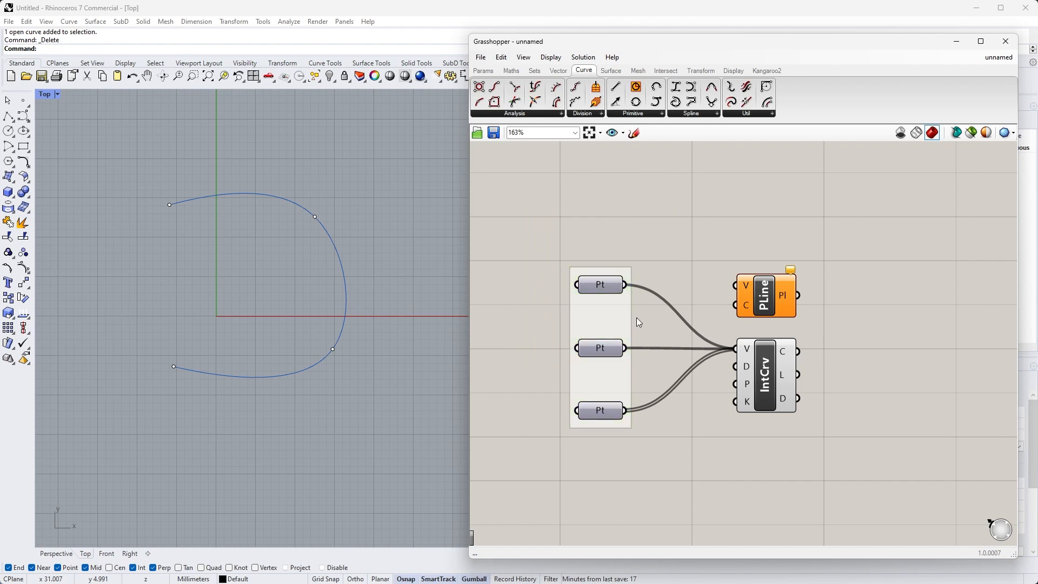
Step: Label the group around the three Point parameters "Reference Points"
right_click(618, 317)
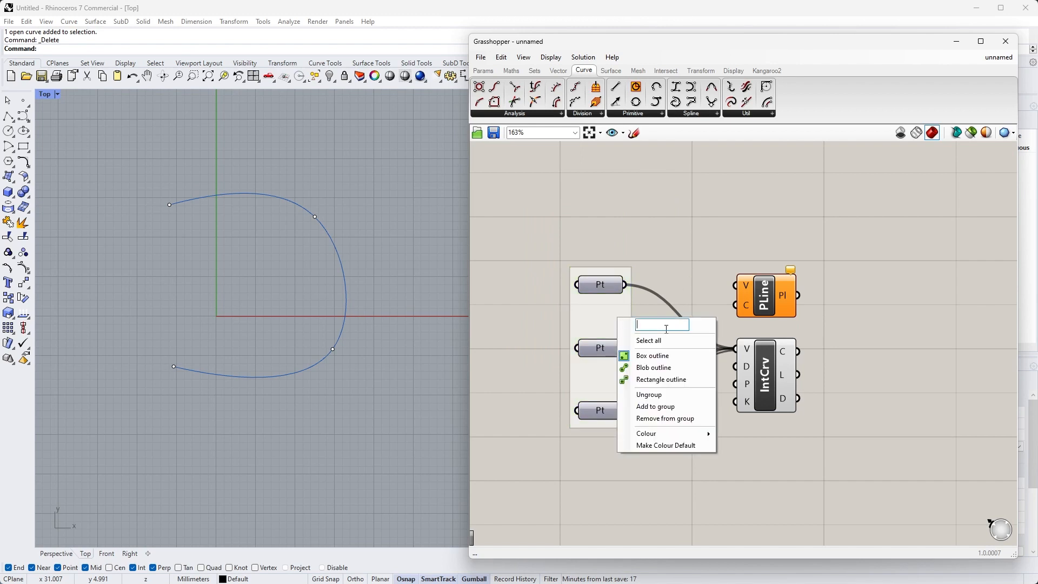
text(Refere)
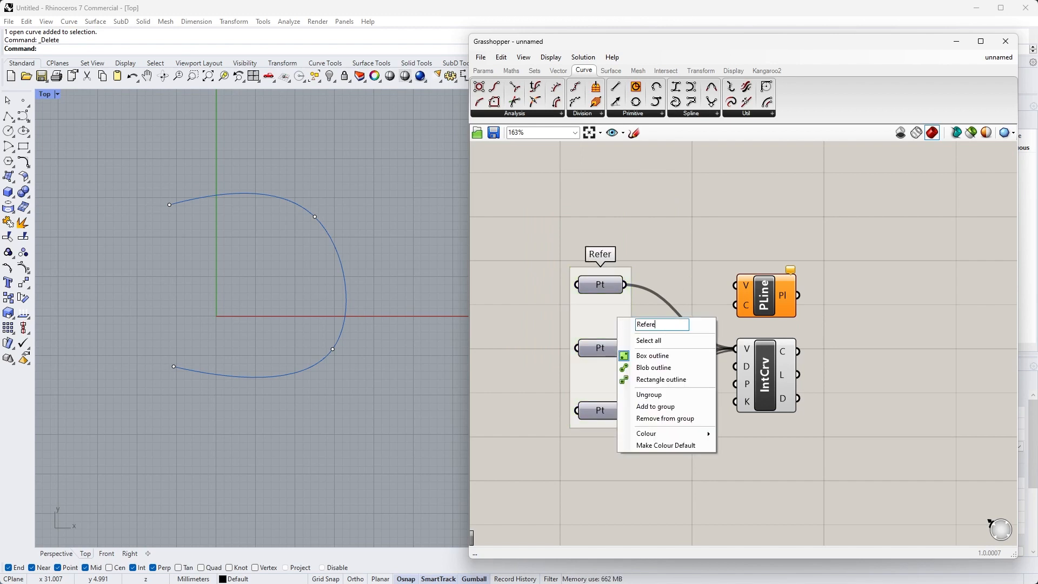
text(nce Points)
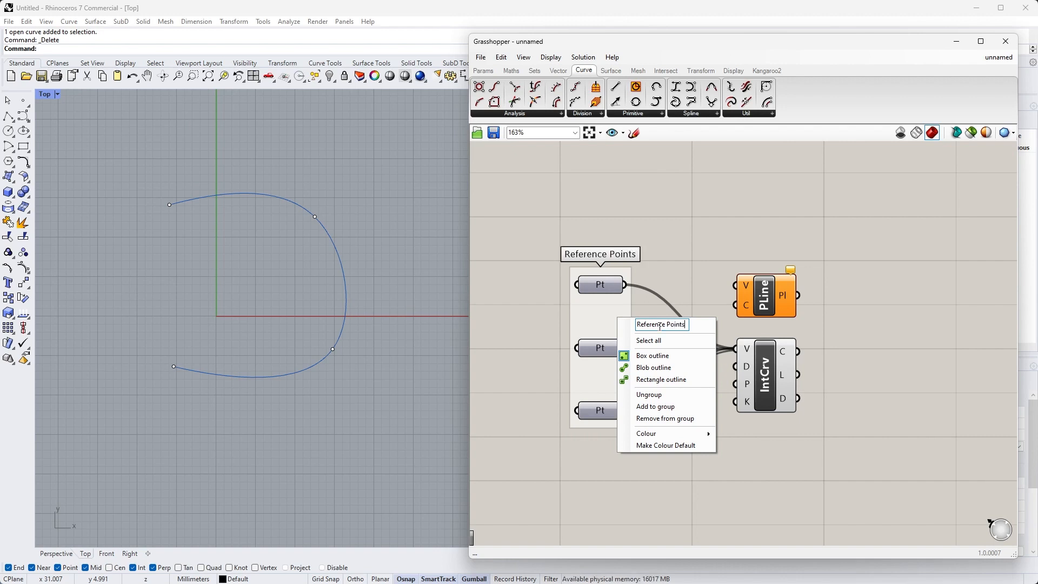
key(Return)
Step: Open the colour picker of the Reference Points group to view its colour options, then close it
click(607, 304)
right_click(608, 305)
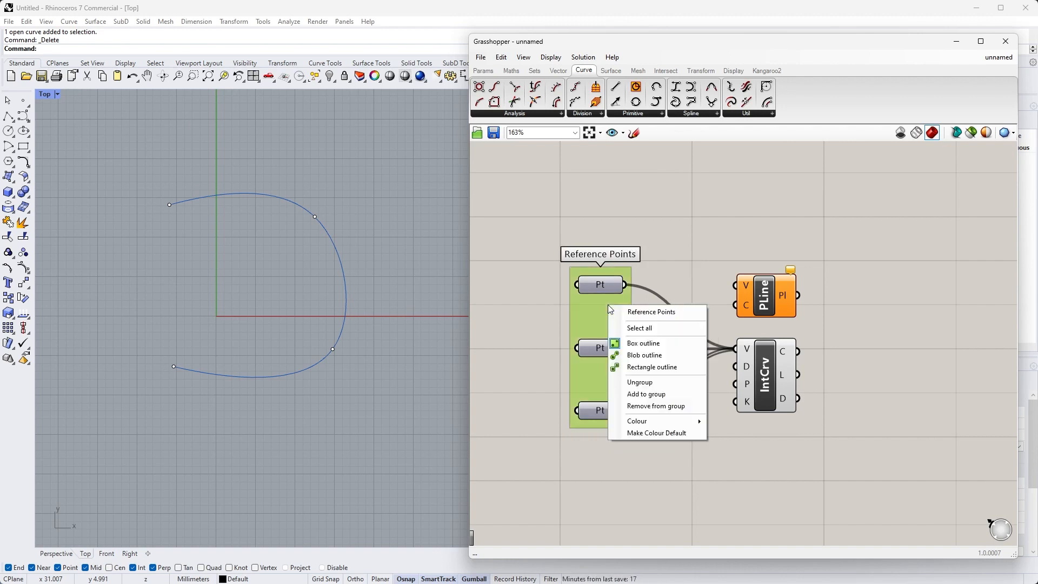
mouse_move(668, 424)
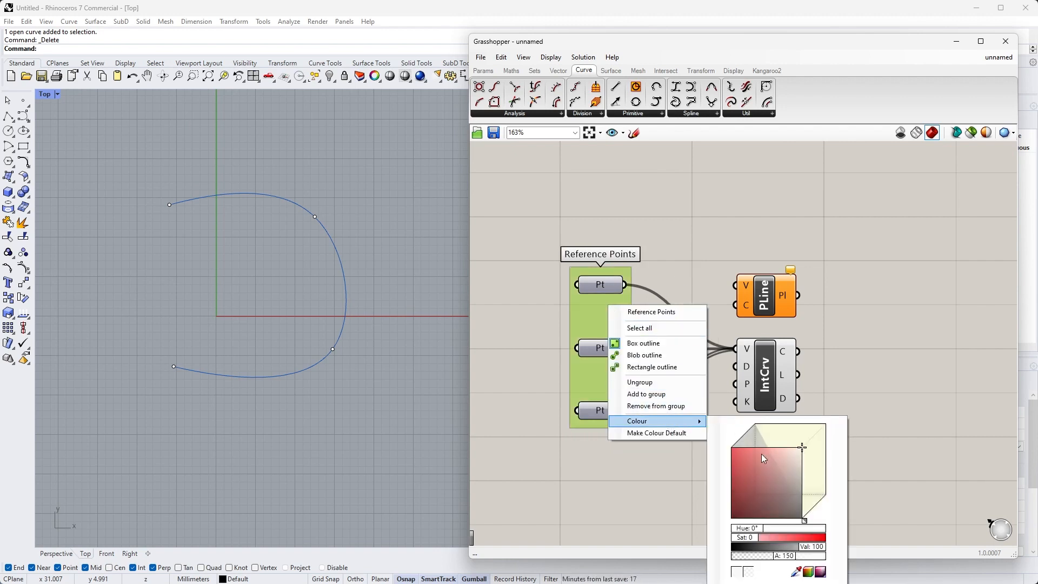
drag(761, 453, 816, 452)
click(858, 355)
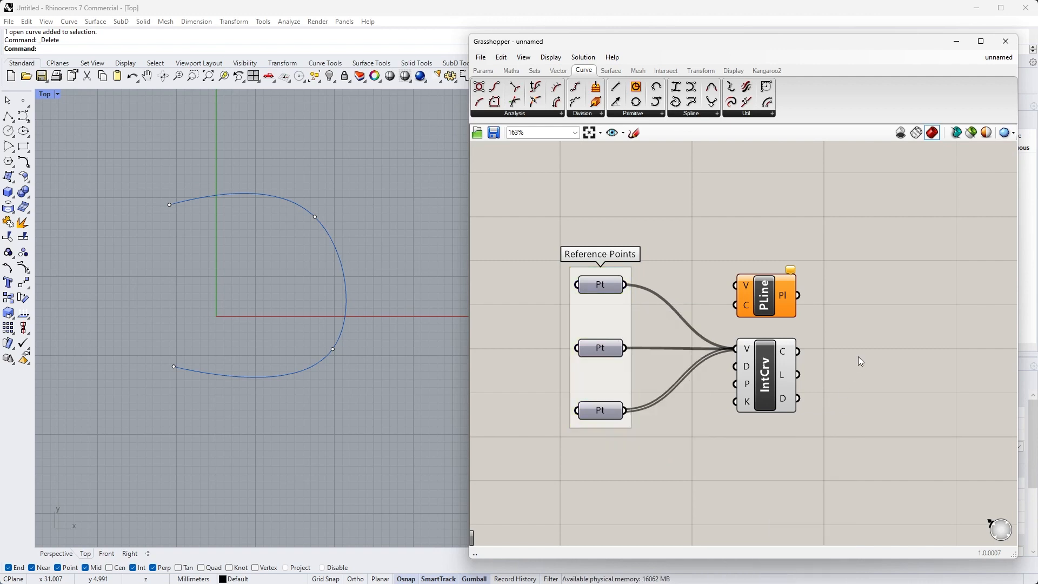
Step: Make the Reference Points group's colour the default for groups
right_drag(622, 308, 615, 241)
right_click(615, 242)
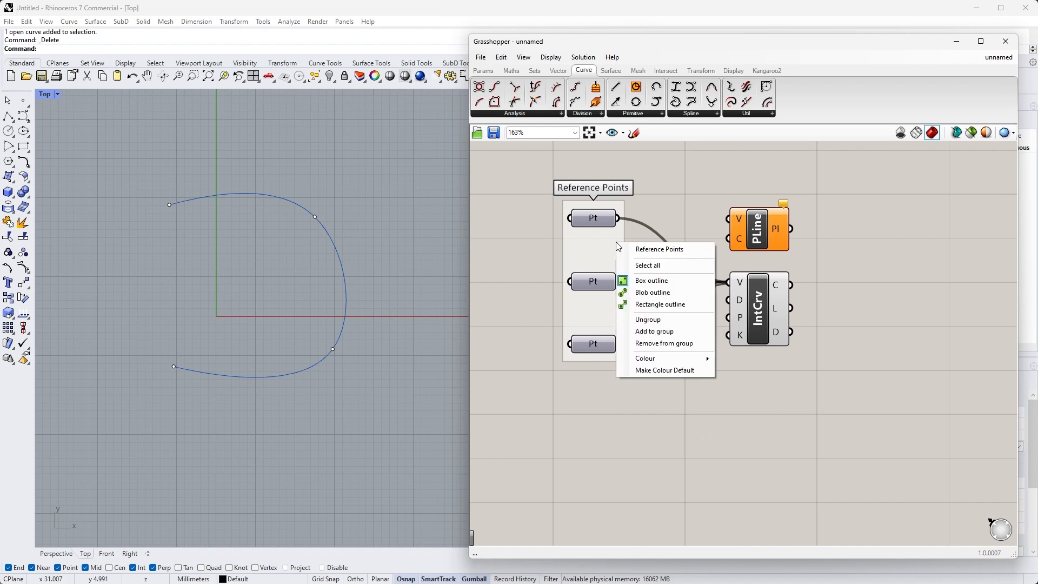
click(667, 373)
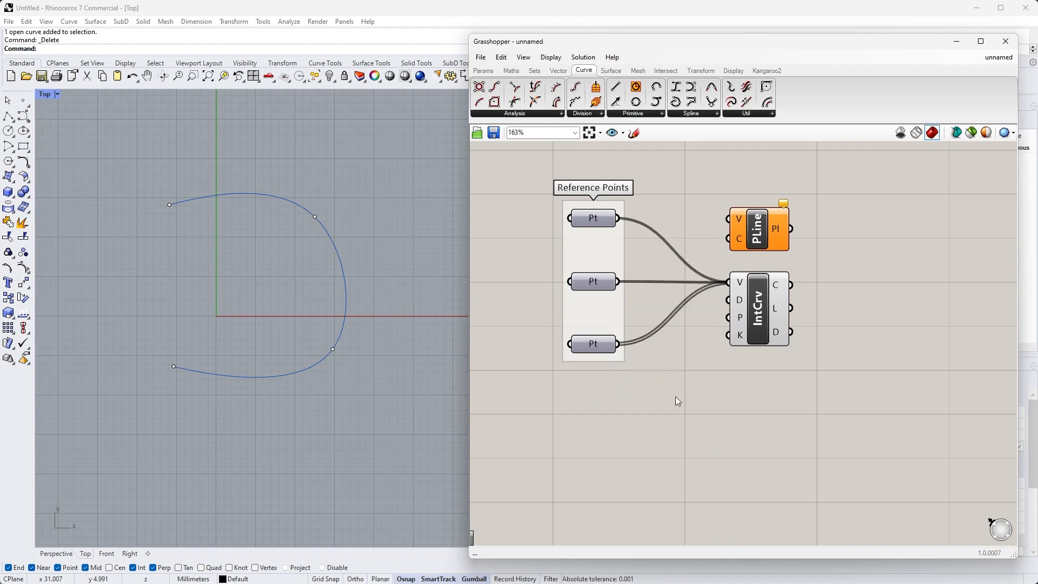